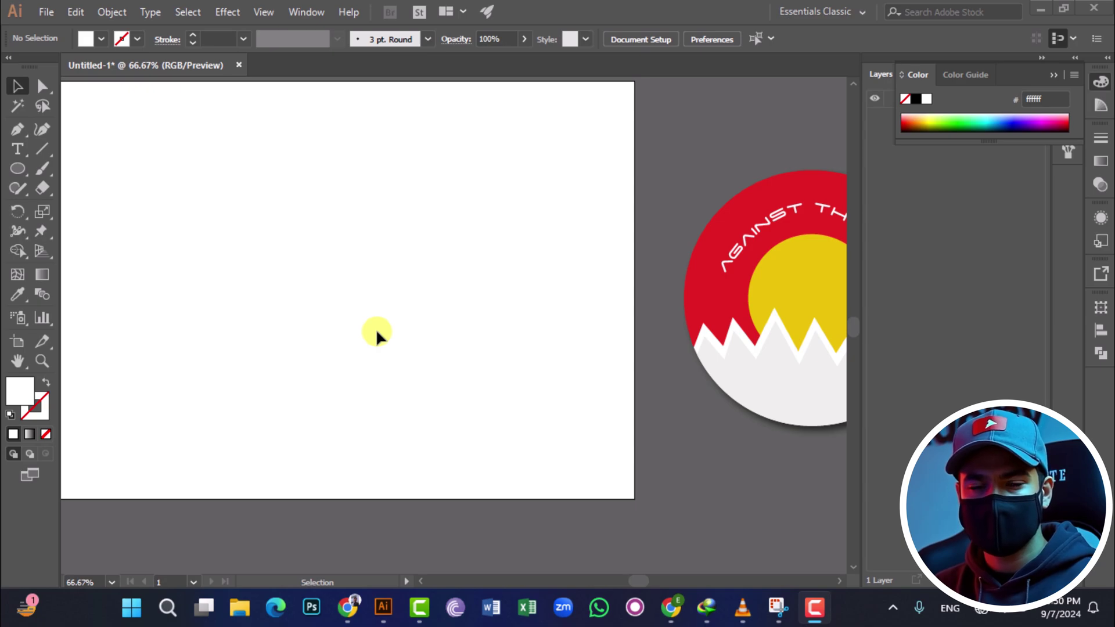
{"action": "scroll", "coordinate": [377, 332], "scroll_direction": "down", "scroll_amount": 2}
{"action": "scroll", "coordinate": [384, 339], "scroll_direction": "left", "scroll_amount": 4}
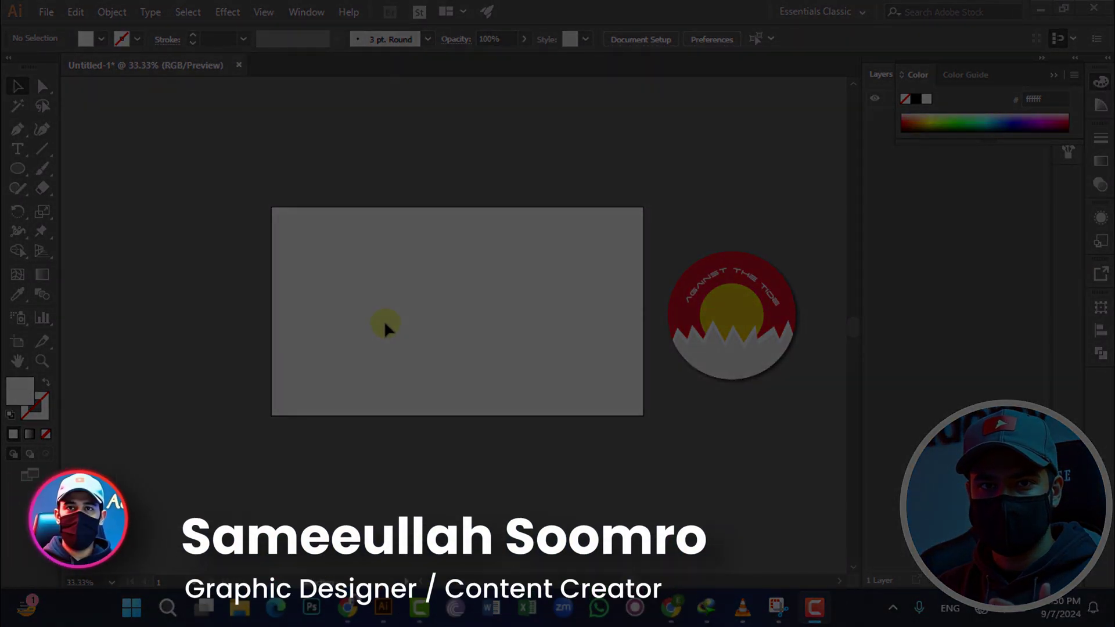
{"action": "scroll", "coordinate": [416, 298], "scroll_direction": "up", "scroll_amount": 2}
{"action": "scroll", "coordinate": [415, 294], "scroll_direction": "right", "scroll_amount": 3}
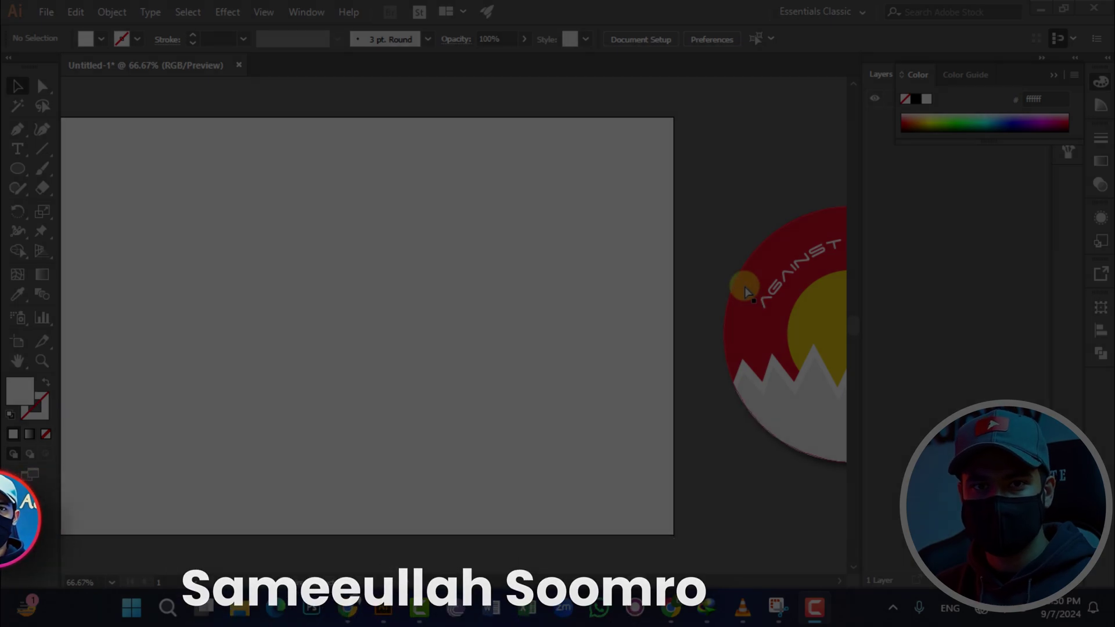
{"action": "scroll", "coordinate": [419, 269], "scroll_direction": "left", "scroll_amount": 3}
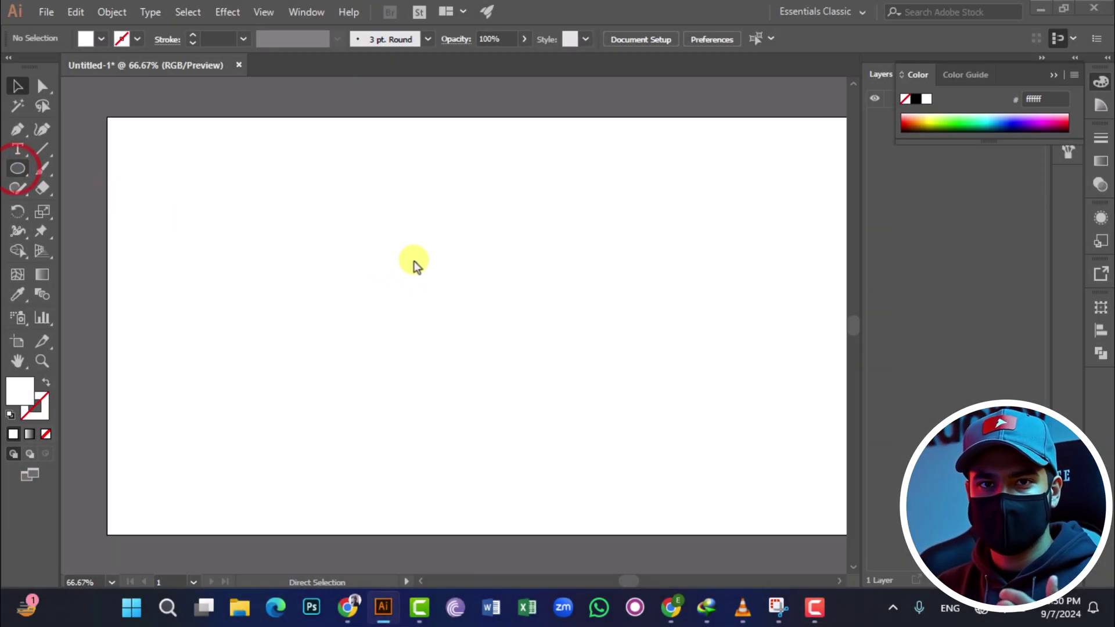
Step: Draw a circle about 459 px in diameter with the Ellipse tool and move it near the middle of the artboard
{"action": "key", "text": "l"}
{"action": "left_click_drag", "start_coordinate": [413, 265], "coordinate": [660, 515]}
{"action": "left_click", "coordinate": [16, 85]}
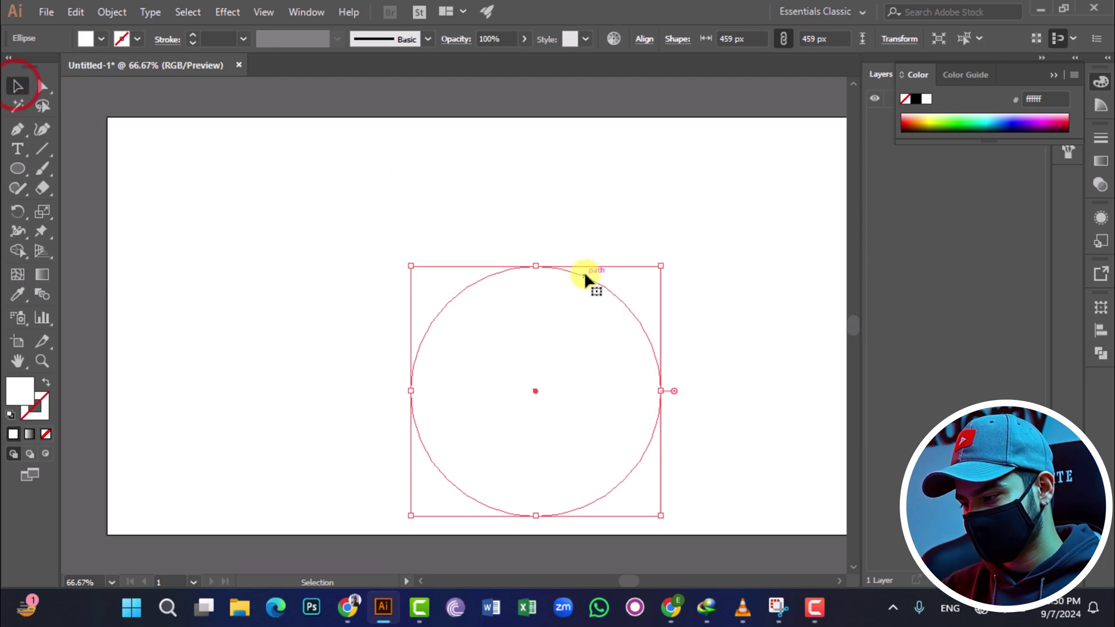
{"action": "left_click_drag", "start_coordinate": [585, 273], "coordinate": [536, 212]}
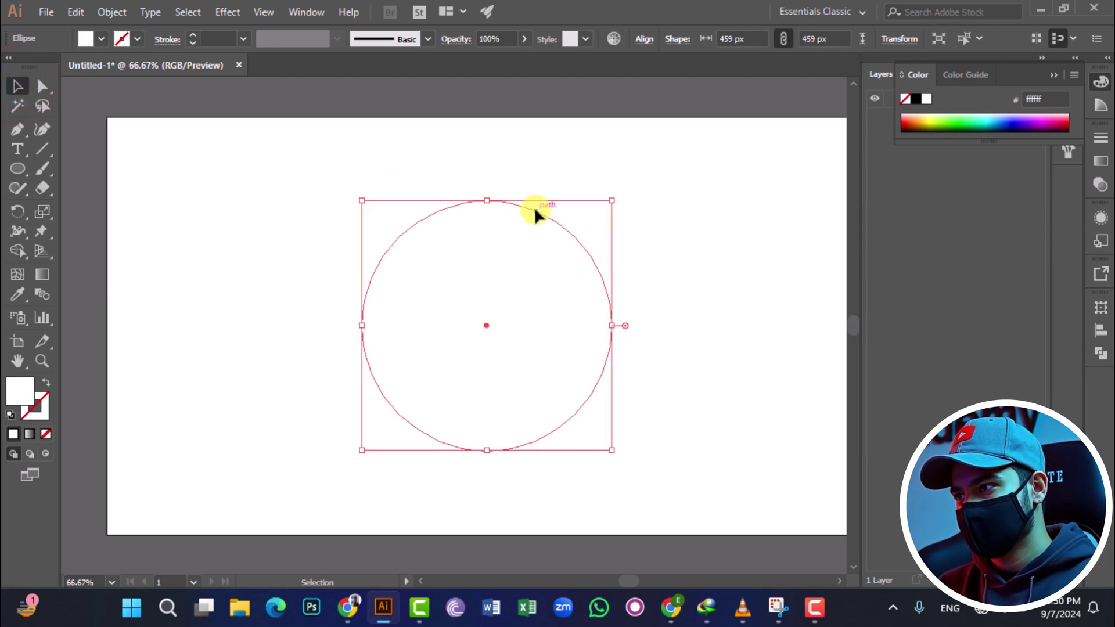
Step: Fill the circle with the red sampled by Eyedropper from the reference badge beside the artboard
{"action": "key", "text": "i"}
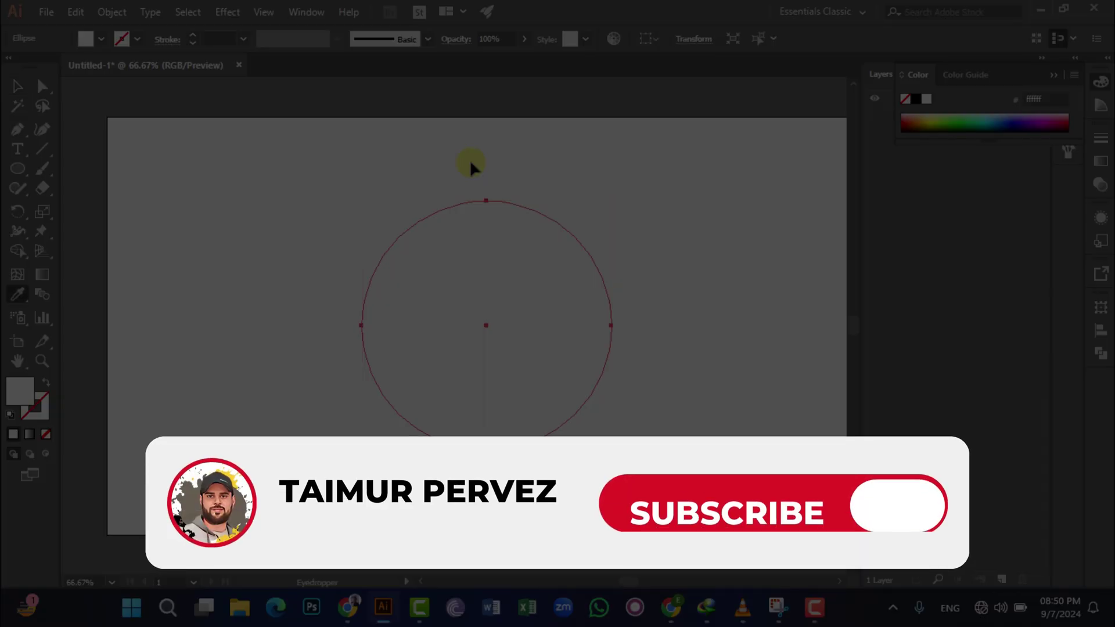
{"action": "scroll", "coordinate": [499, 181], "scroll_direction": "down", "scroll_amount": 7}
{"action": "scroll", "coordinate": [581, 200], "scroll_direction": "left", "scroll_amount": 5}
{"action": "scroll", "coordinate": [580, 200], "scroll_direction": "right", "scroll_amount": 11}
{"action": "scroll", "coordinate": [581, 200], "scroll_direction": "down", "scroll_amount": 1}
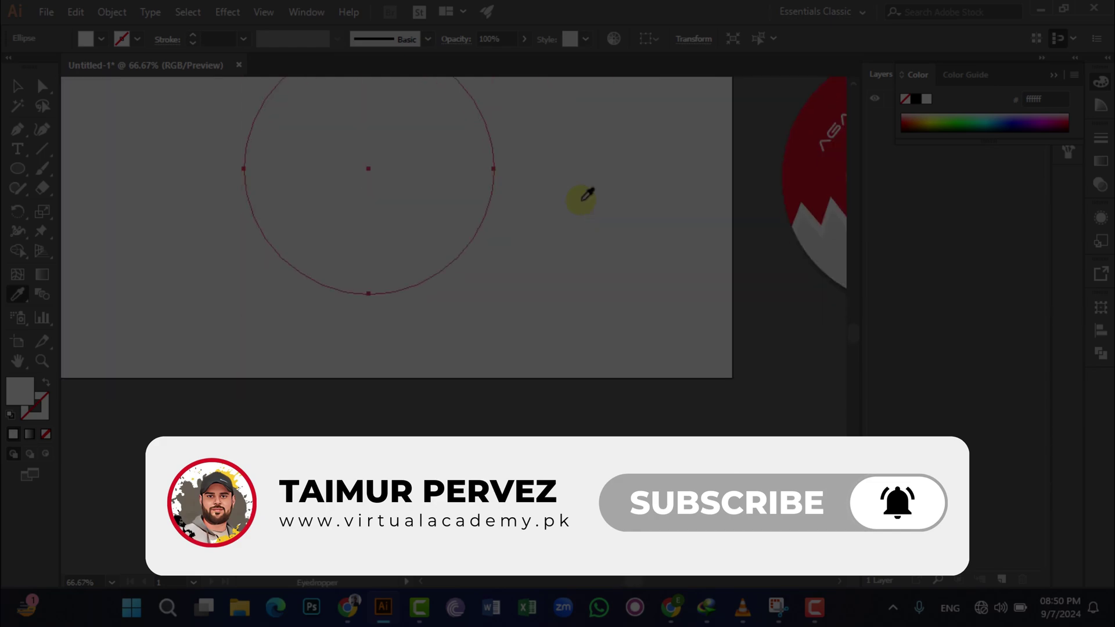
{"action": "scroll", "coordinate": [580, 200], "scroll_direction": "down", "scroll_amount": 1}
{"action": "scroll", "coordinate": [781, 195], "scroll_direction": "up", "scroll_amount": 4}
{"action": "left_click", "coordinate": [778, 156]}
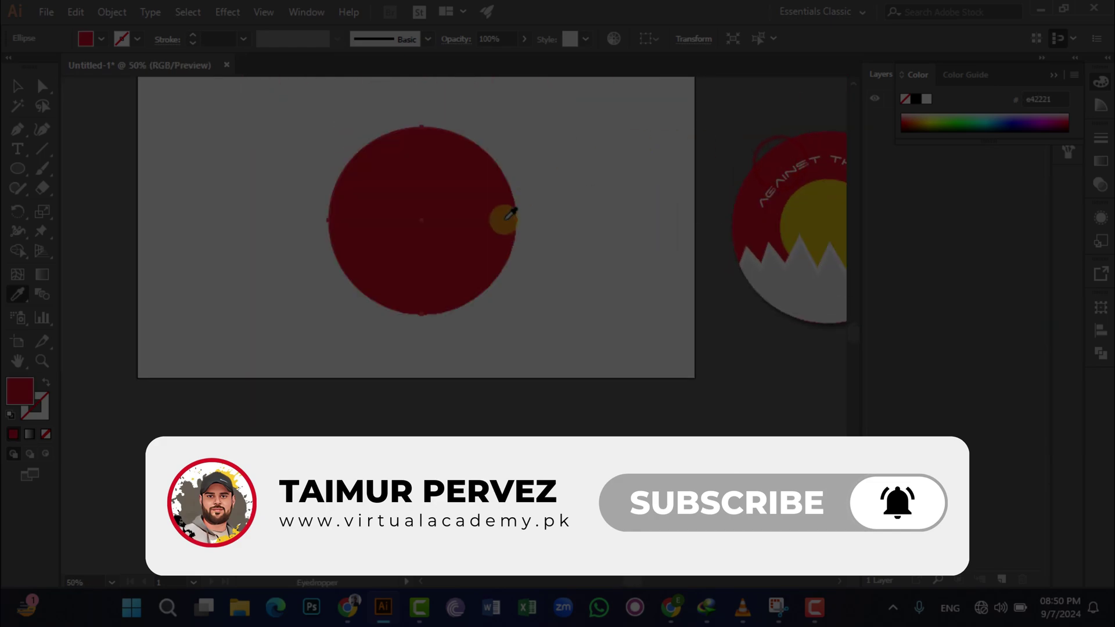
{"action": "scroll", "coordinate": [503, 218], "scroll_direction": "left", "scroll_amount": 3}
{"action": "left_click", "coordinate": [17, 86]}
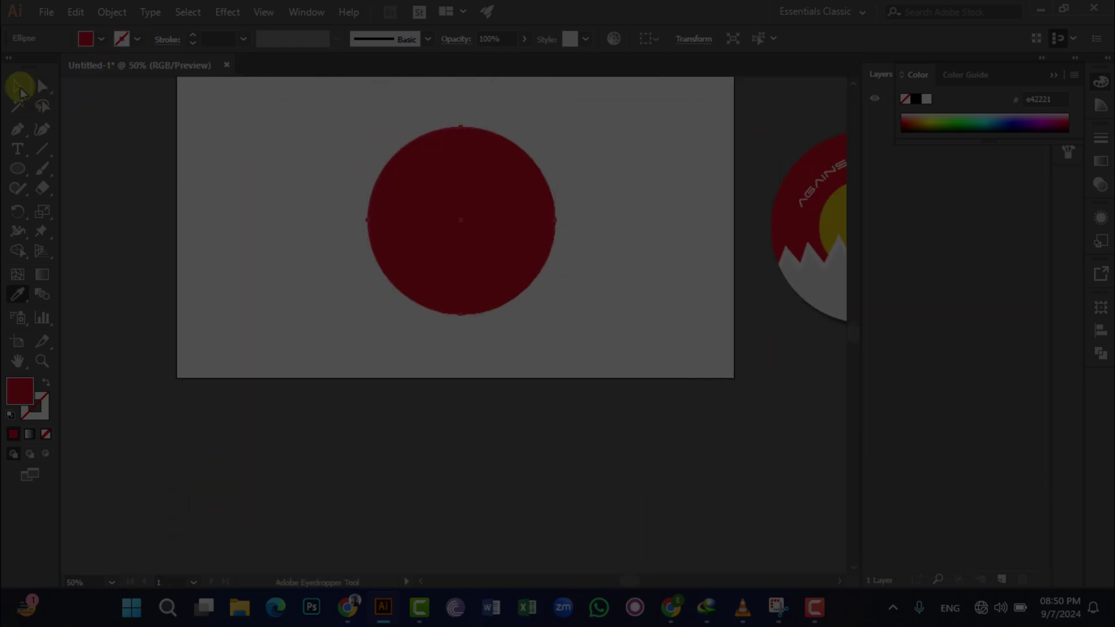
Step: Duplicate the red circle about 90 px to its right and scale the copy down about its centre to about 221 px
{"action": "left_click_drag", "start_coordinate": [494, 215], "coordinate": [575, 253]}
{"action": "key", "text": "ctrl+z"}
{"action": "left_click", "coordinate": [496, 245]}
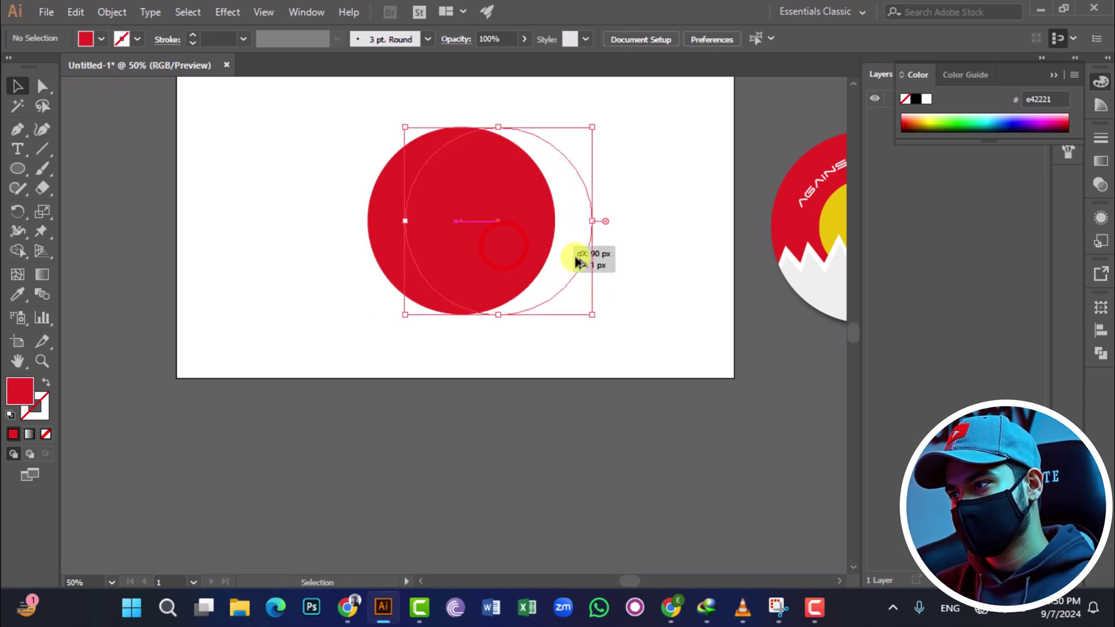
{"action": "left_click_drag", "start_coordinate": [592, 317], "coordinate": [539, 263]}
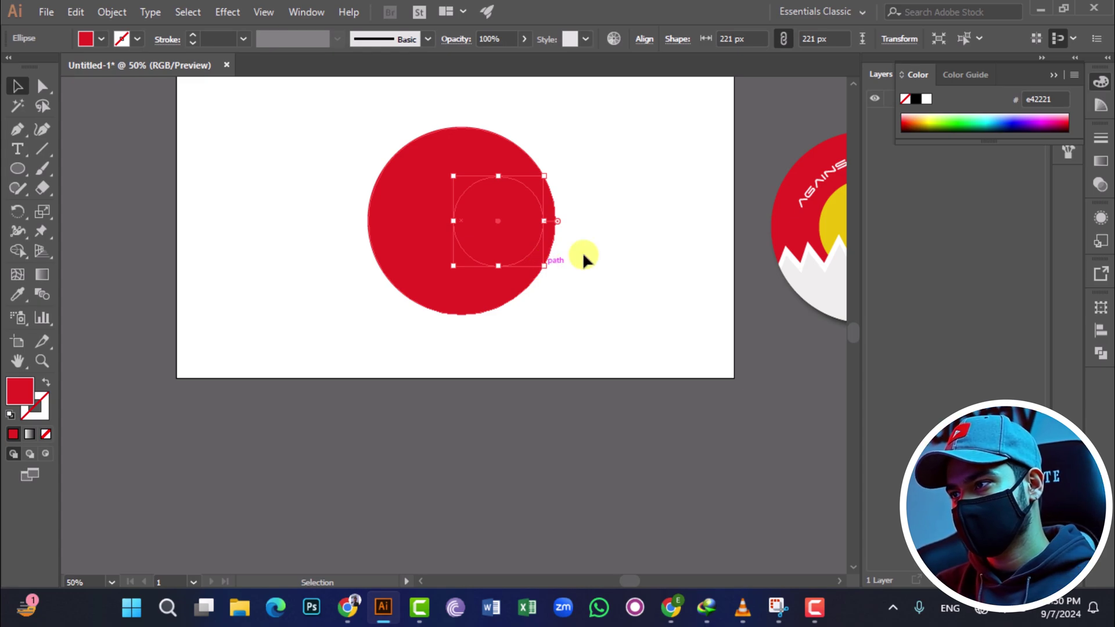
Step: Fill the small circle with the yellow sampled by Eyedropper from the reference badge's sun
{"action": "key", "text": "o"}
{"action": "key", "text": "i"}
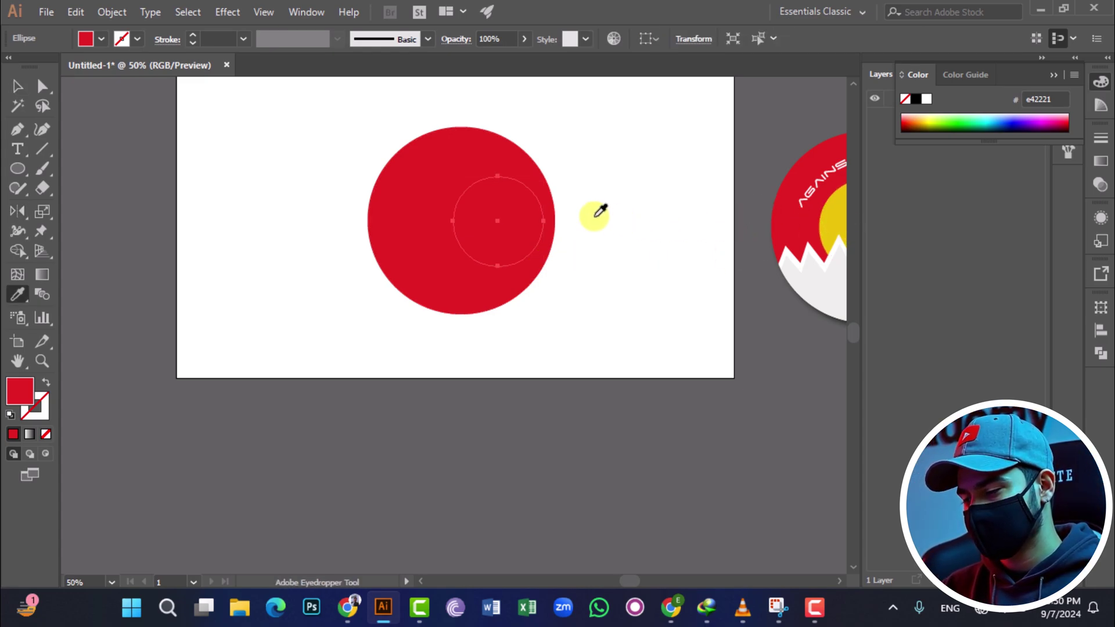
{"action": "left_click", "coordinate": [838, 207]}
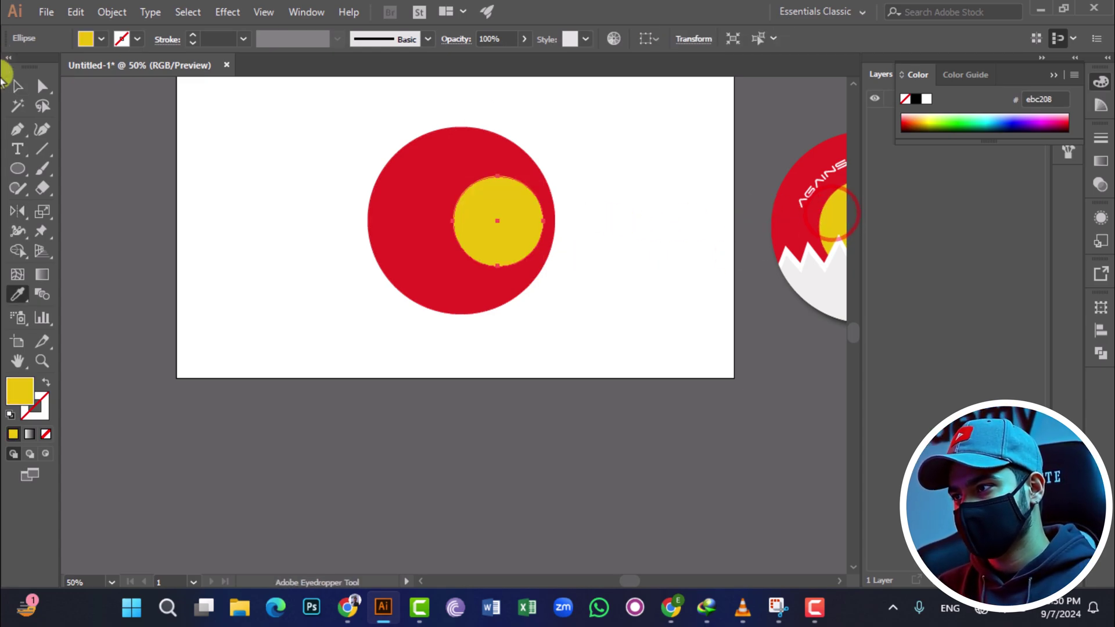
{"action": "left_click", "coordinate": [17, 86]}
Step: Align the yellow circle and the red circle to each other by their horizontal and vertical centres, and deselect them
{"action": "left_click_drag", "start_coordinate": [283, 141], "coordinate": [546, 281]}
{"action": "left_click", "coordinate": [387, 156]}
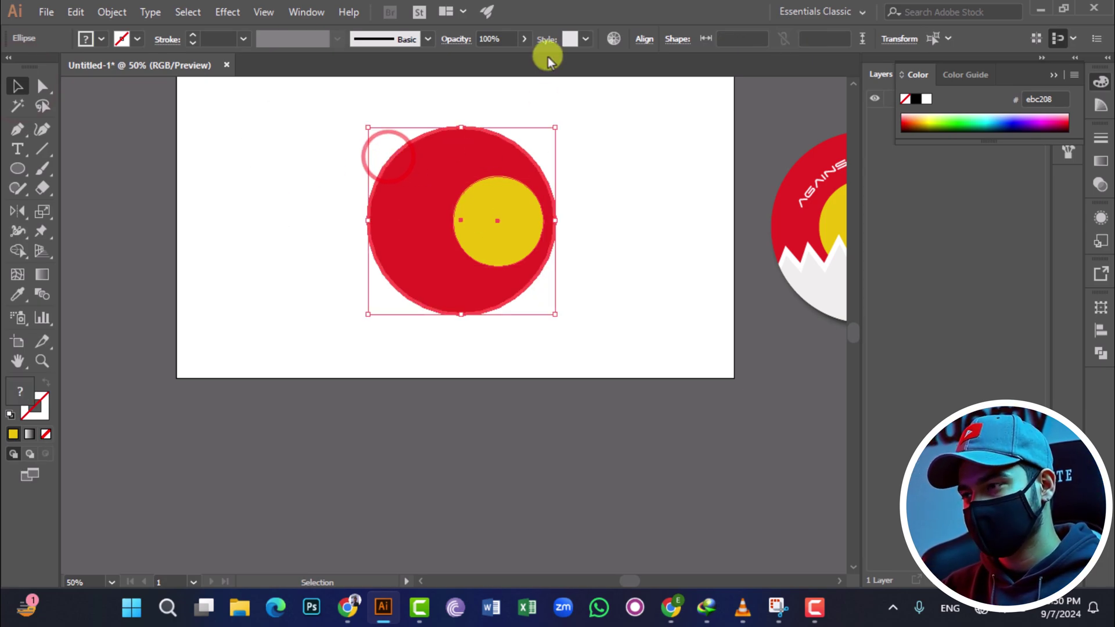
{"action": "left_click", "coordinate": [644, 40]}
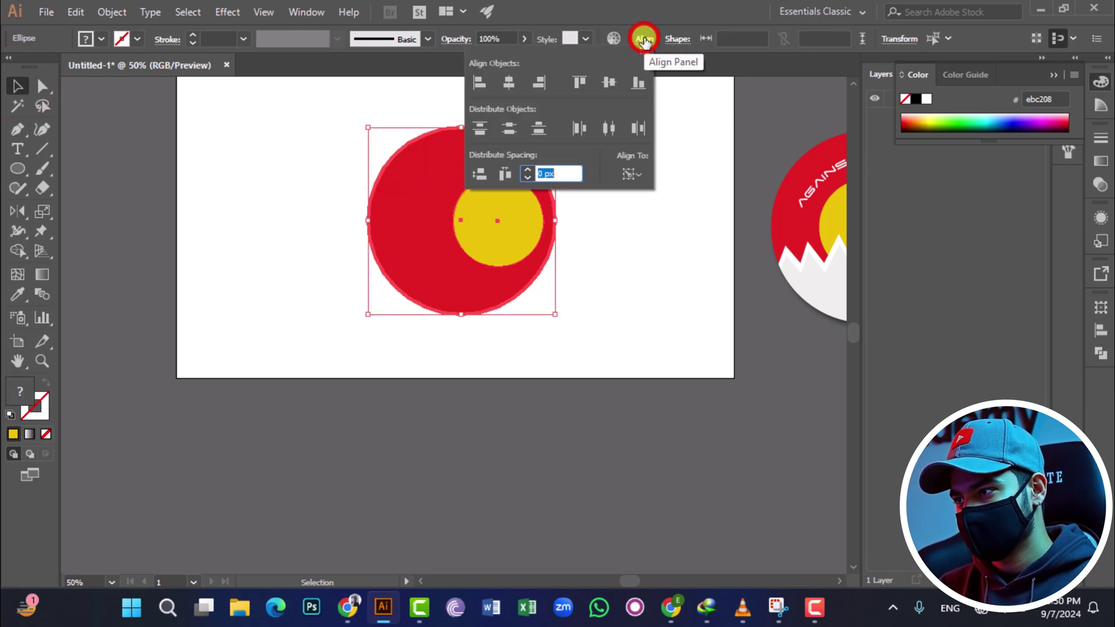
{"action": "left_click", "coordinate": [509, 83]}
{"action": "left_click", "coordinate": [606, 83]}
{"action": "left_click", "coordinate": [633, 219]}
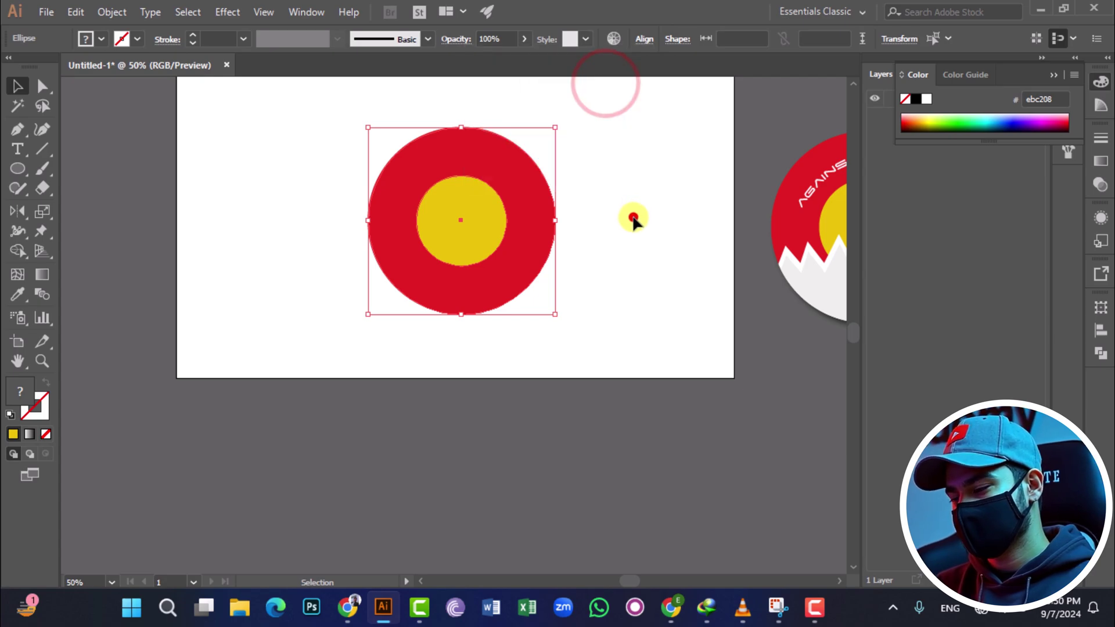
{"action": "scroll", "coordinate": [409, 231], "scroll_direction": "up", "scroll_amount": 1}
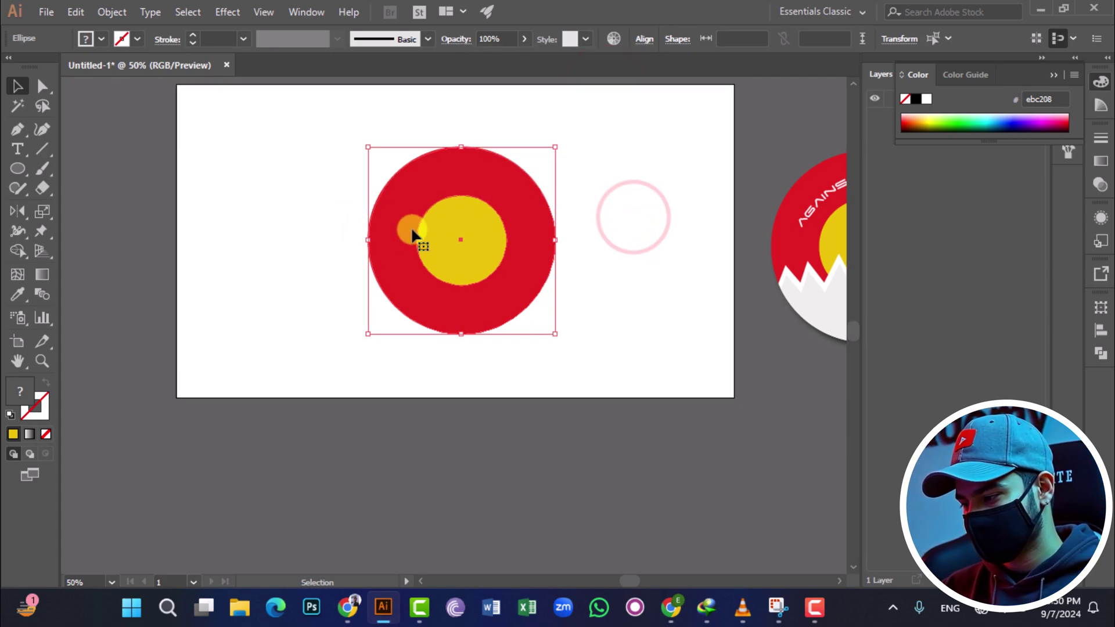
{"action": "scroll", "coordinate": [604, 262], "scroll_direction": "right", "scroll_amount": 2}
{"action": "left_click", "coordinate": [606, 261]}
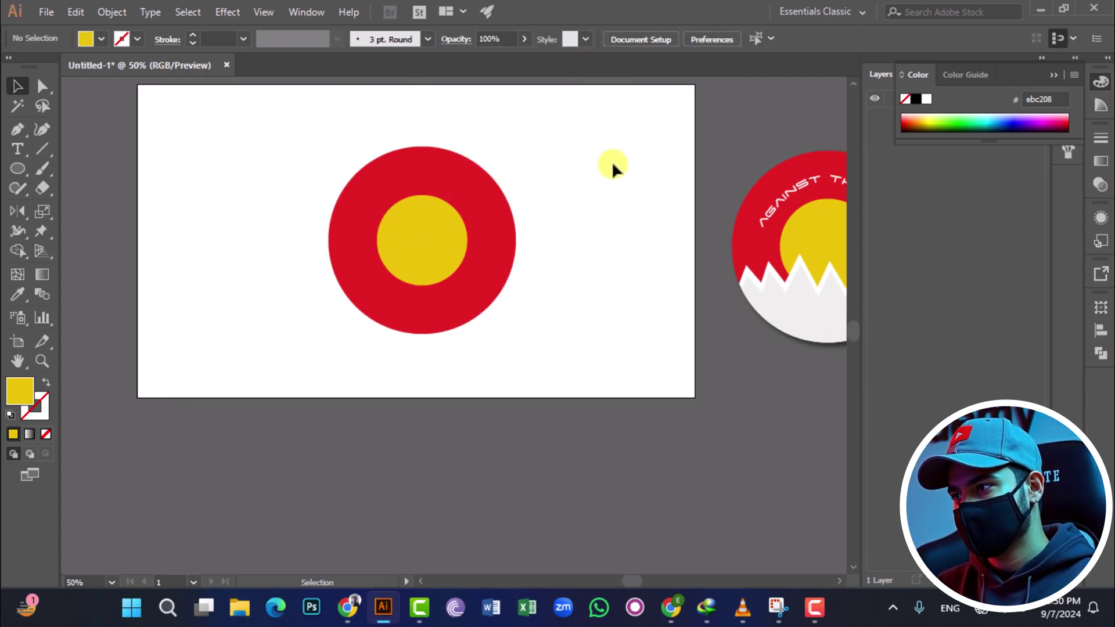
Step: Draw a closed shape with the Pen tool, zigzagging mountain peaks across the circles and enclosing the area below the red circle
{"action": "left_click", "coordinate": [18, 136]}
{"action": "scroll", "coordinate": [829, 306], "scroll_direction": "right", "scroll_amount": 4}
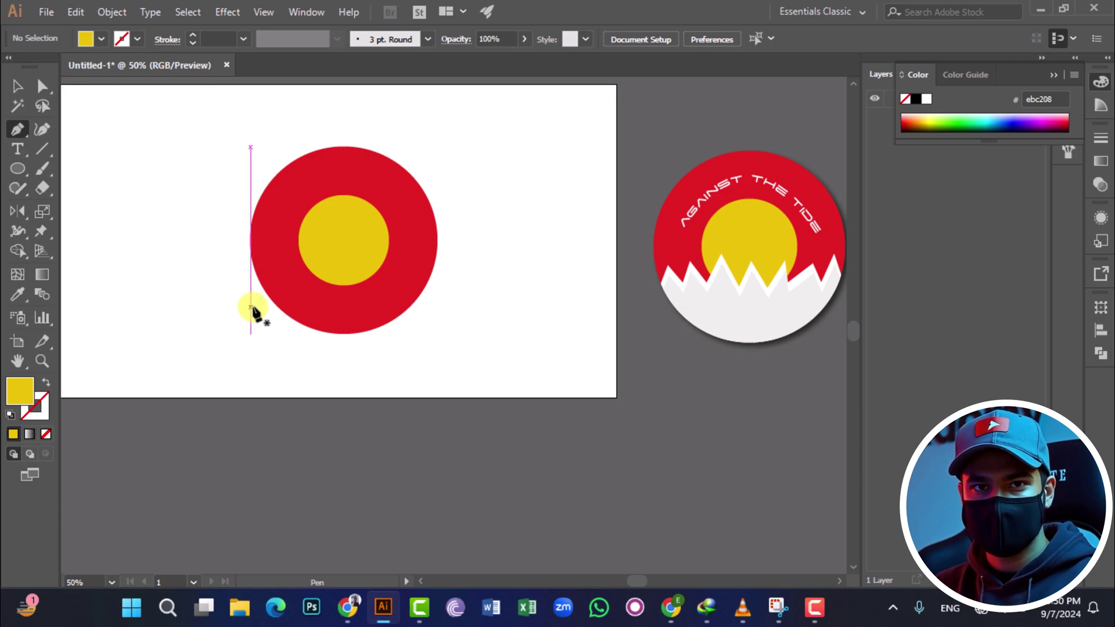
{"action": "left_click", "coordinate": [244, 322]}
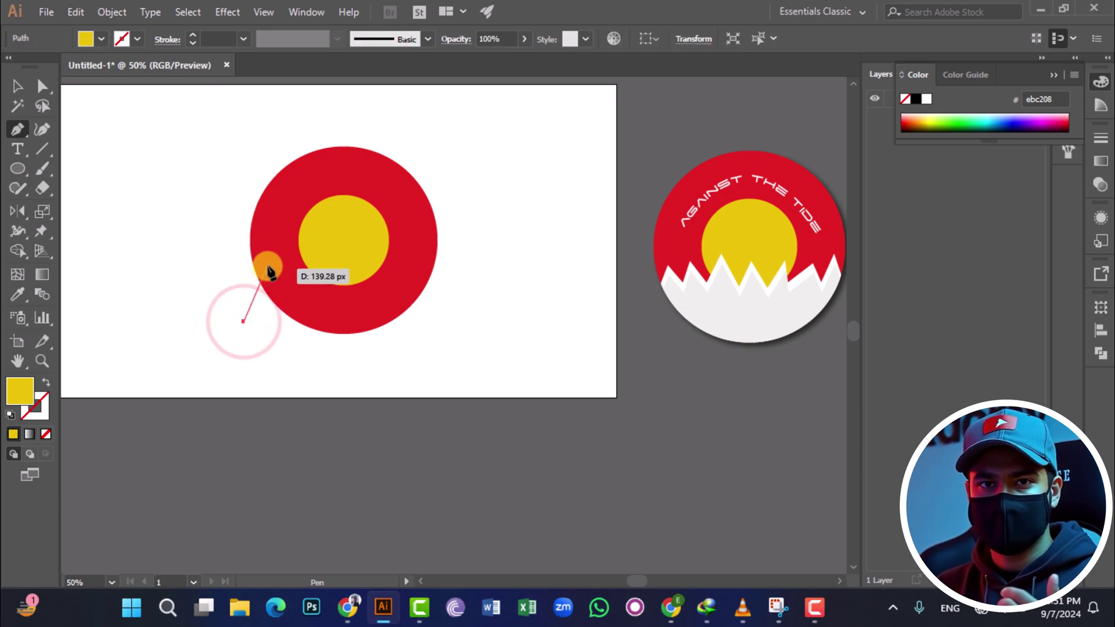
{"action": "left_click", "coordinate": [269, 269]}
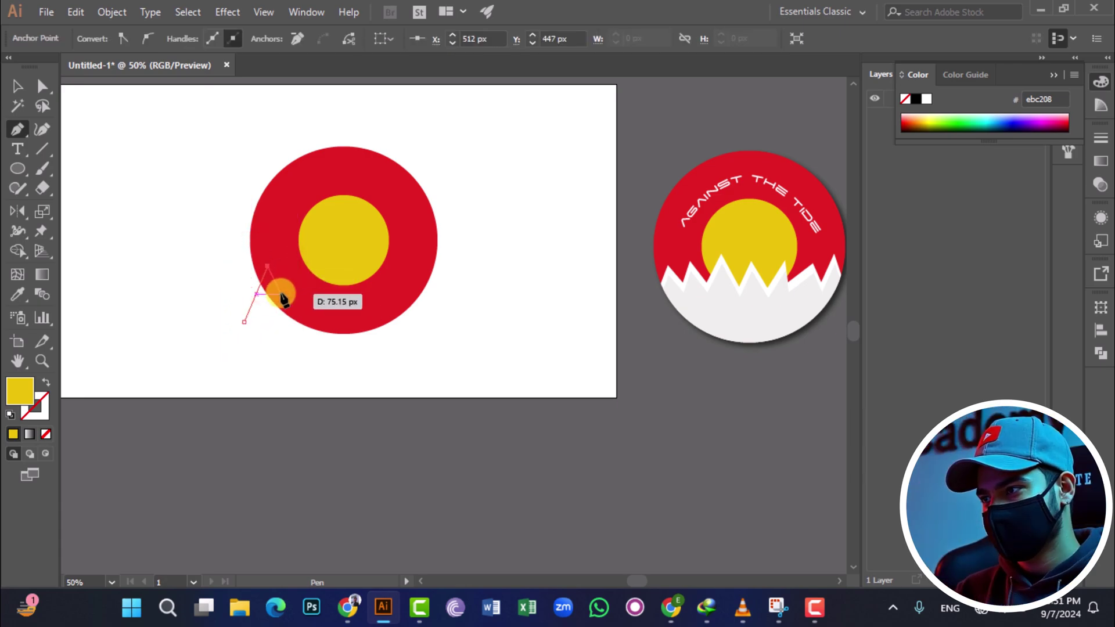
{"action": "left_click", "coordinate": [281, 290]}
{"action": "left_click", "coordinate": [287, 248]}
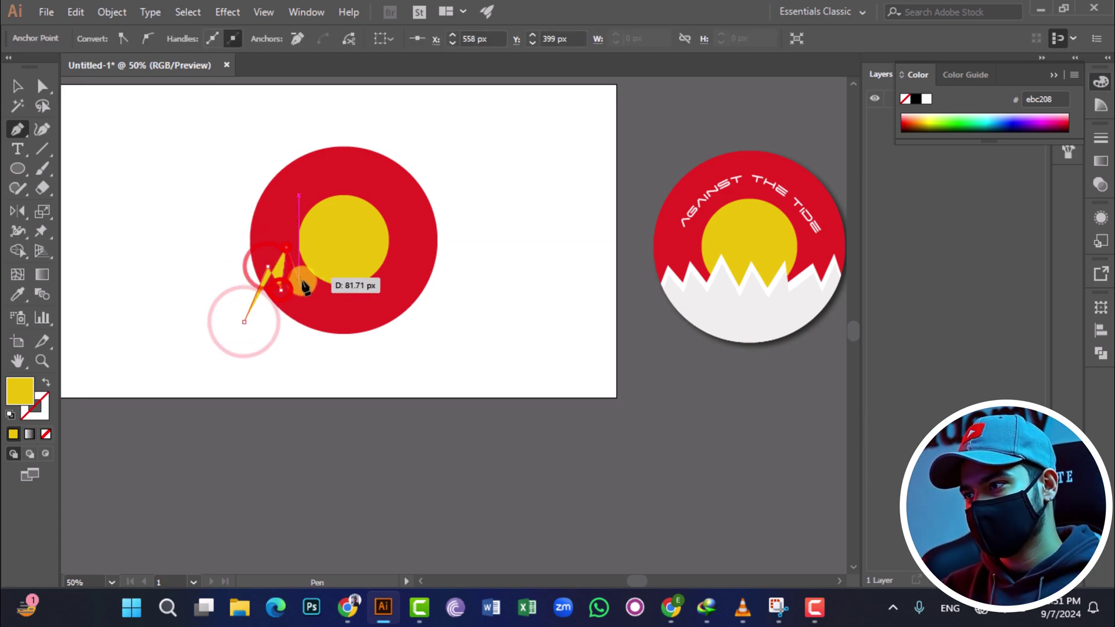
{"action": "left_click", "coordinate": [305, 285]}
{"action": "left_click", "coordinate": [317, 249]}
{"action": "left_click", "coordinate": [327, 285]}
{"action": "left_click", "coordinate": [338, 251]}
{"action": "left_click", "coordinate": [349, 292]}
{"action": "left_click", "coordinate": [366, 253]}
{"action": "left_click", "coordinate": [377, 284]}
{"action": "left_click", "coordinate": [388, 251]}
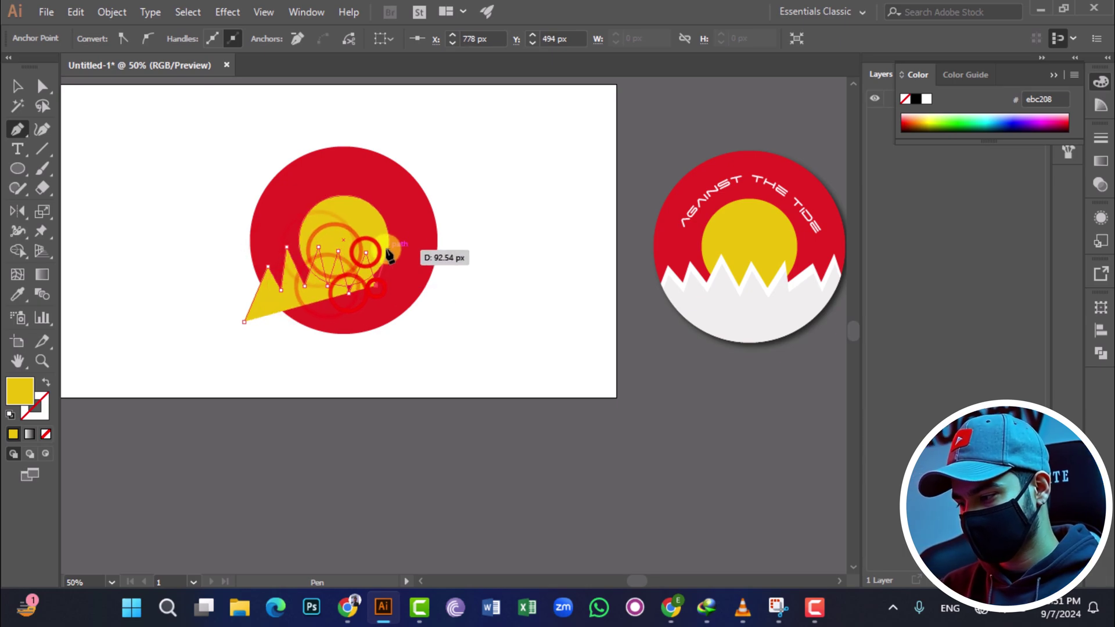
{"action": "left_click", "coordinate": [399, 280]}
{"action": "left_click", "coordinate": [412, 245]}
{"action": "left_click", "coordinate": [446, 314]}
{"action": "left_click", "coordinate": [446, 352]}
{"action": "left_click", "coordinate": [431, 364]}
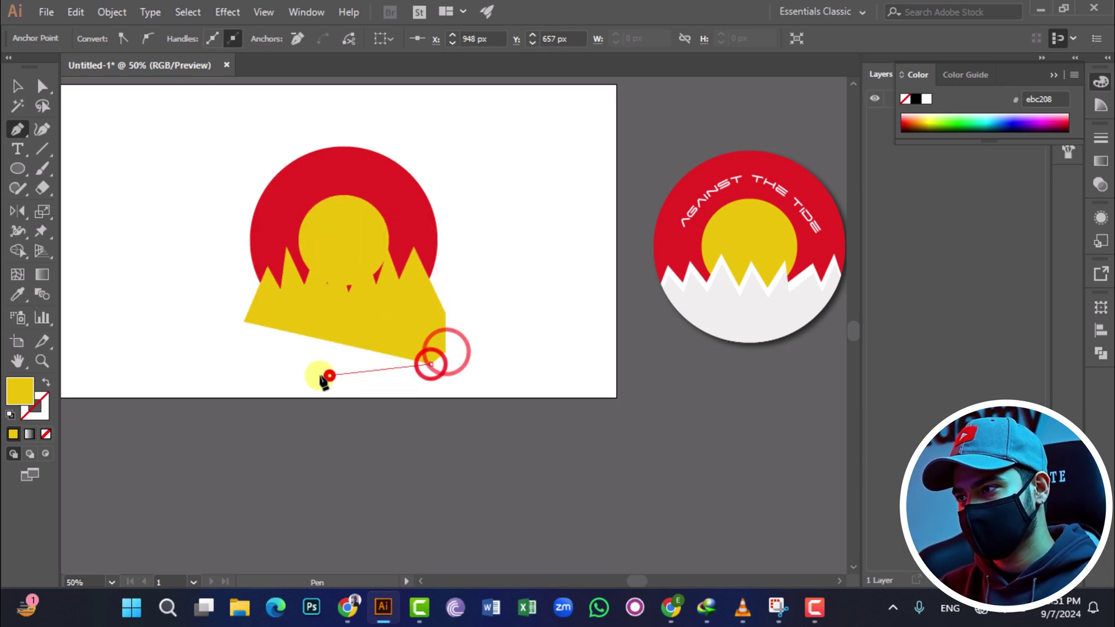
{"action": "left_click", "coordinate": [329, 376]}
{"action": "left_click", "coordinate": [304, 375]}
{"action": "left_click", "coordinate": [251, 359]}
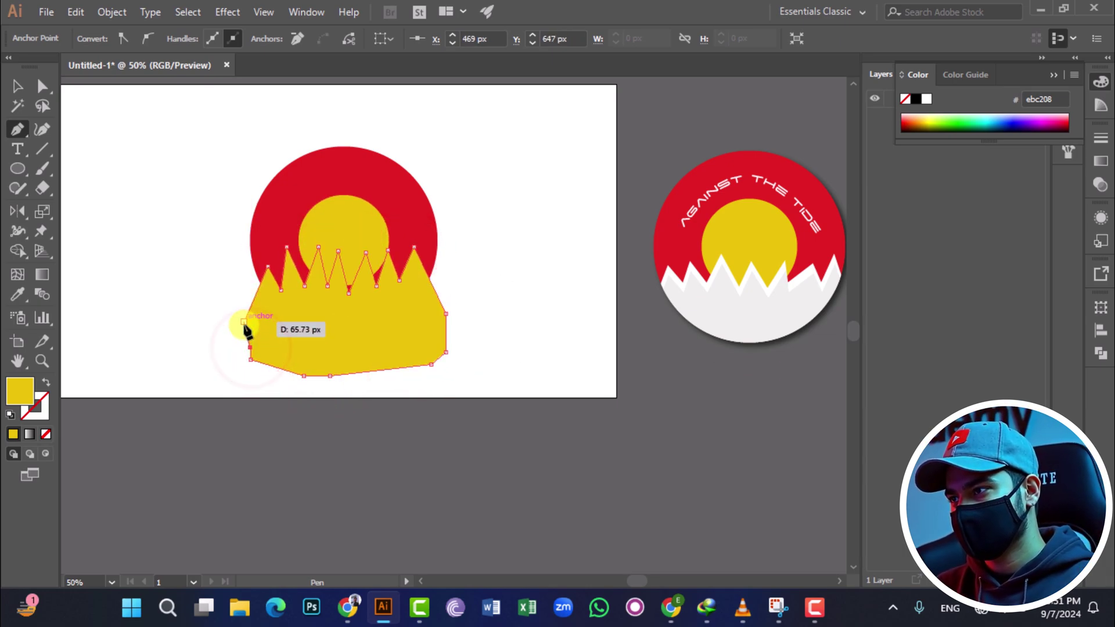
{"action": "left_click", "coordinate": [243, 321]}
Step: Set the mountain shape's fill colour to white (ffffff) and deselect it
{"action": "double_click", "coordinate": [25, 390]}
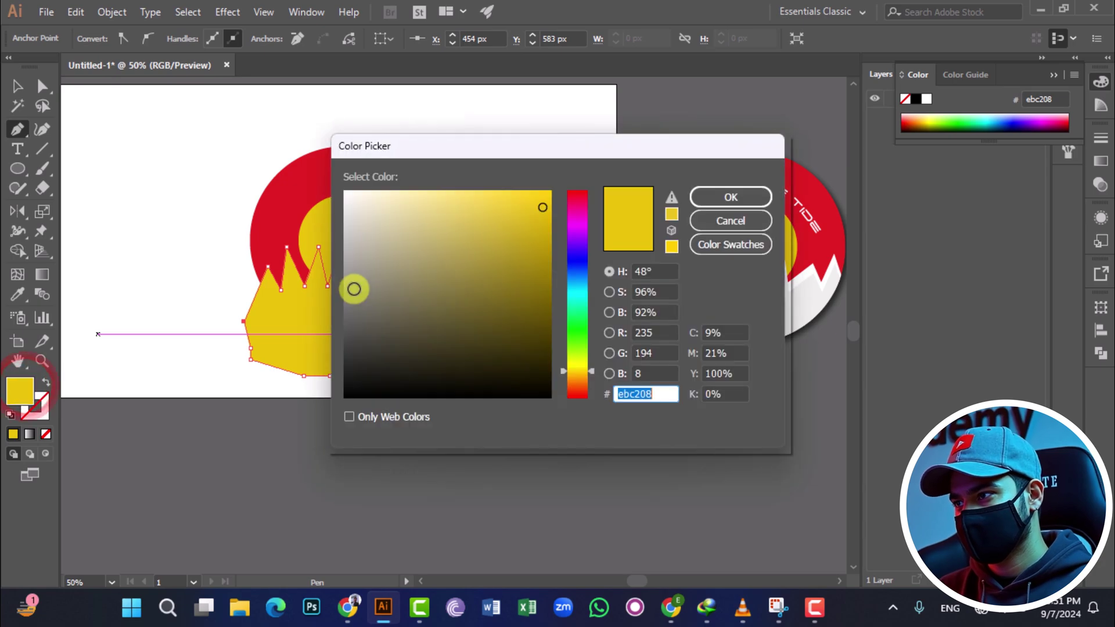
{"action": "left_click_drag", "start_coordinate": [374, 256], "coordinate": [349, 201]}
{"action": "left_click", "coordinate": [704, 199]}
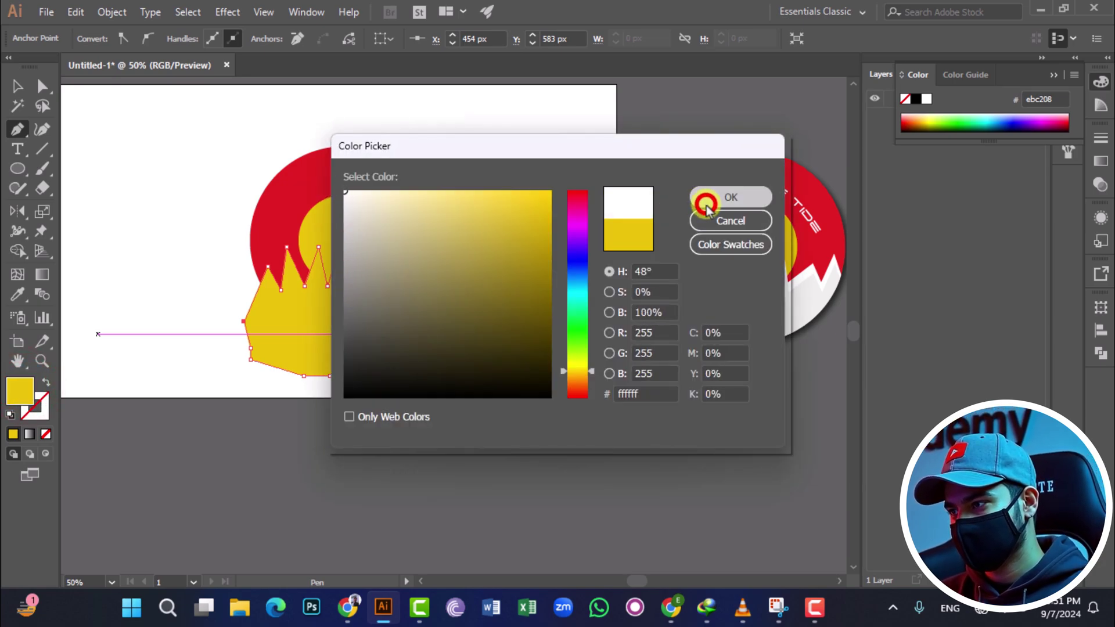
{"action": "key", "text": "v"}
{"action": "left_click", "coordinate": [212, 141]}
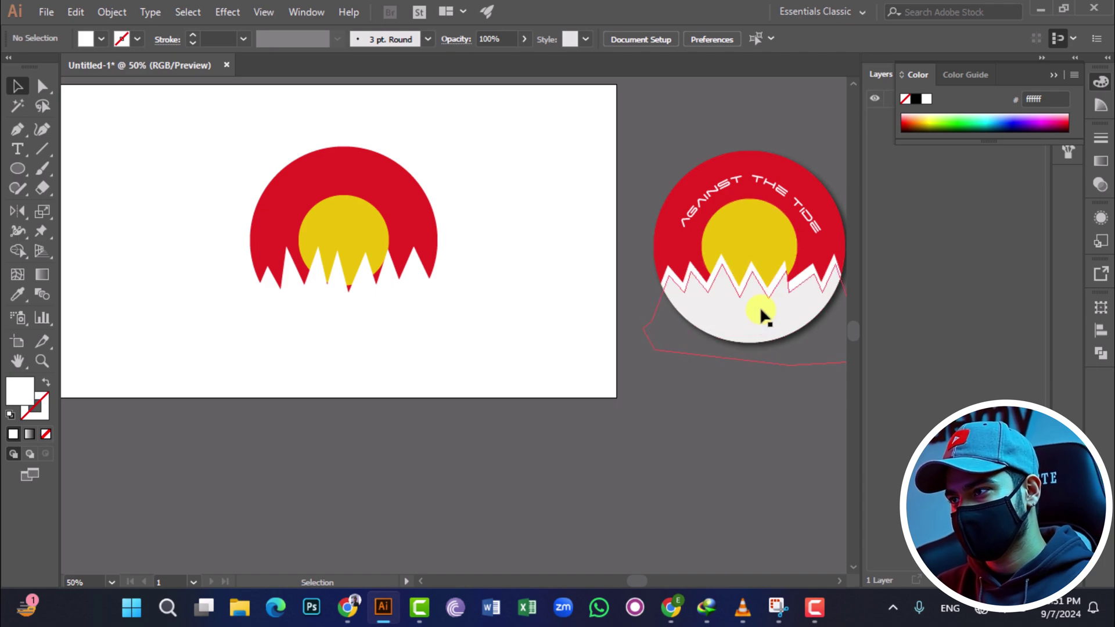
{"action": "left_click", "coordinate": [580, 228]}
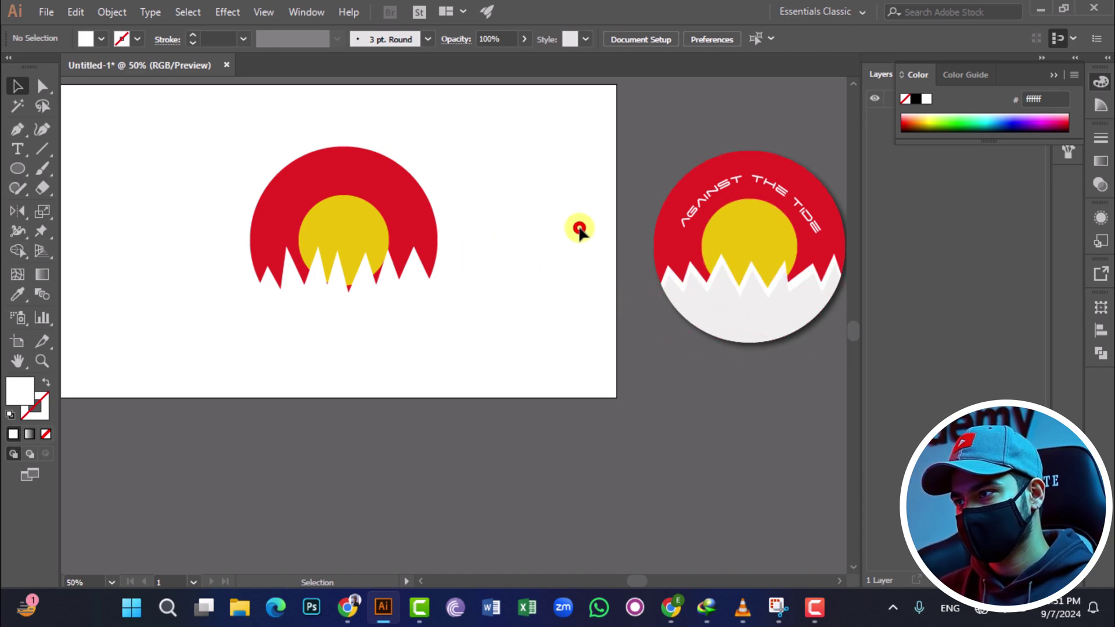
Step: Duplicate the white mountain shape slightly below the original so a white edge remains along the peaks
{"action": "left_click", "coordinate": [378, 298]}
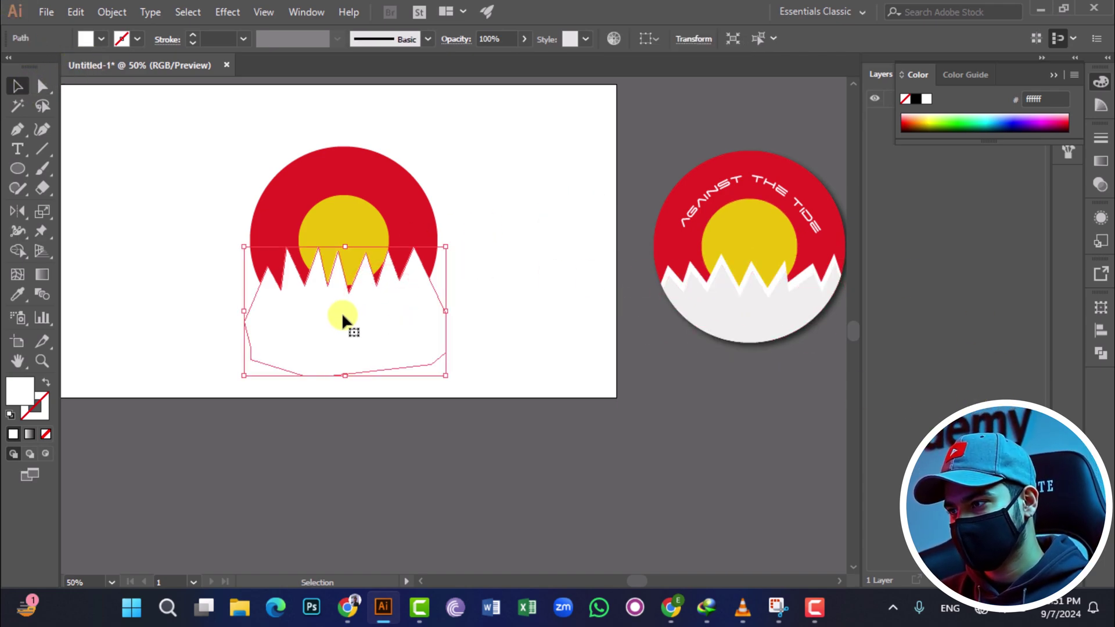
{"action": "left_click_drag", "start_coordinate": [353, 308], "coordinate": [353, 321]}
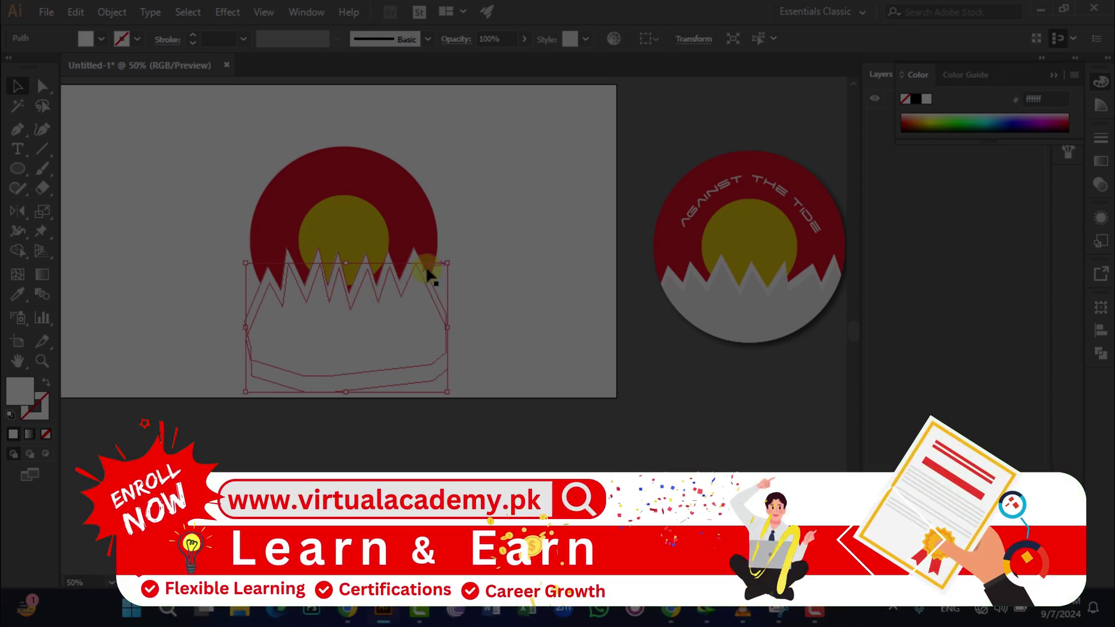
{"action": "left_click", "coordinate": [519, 214]}
Step: Fill the lower mountain copy with the light grey sampled by Eyedropper from the reference badge's mountains
{"action": "left_click", "coordinate": [387, 314]}
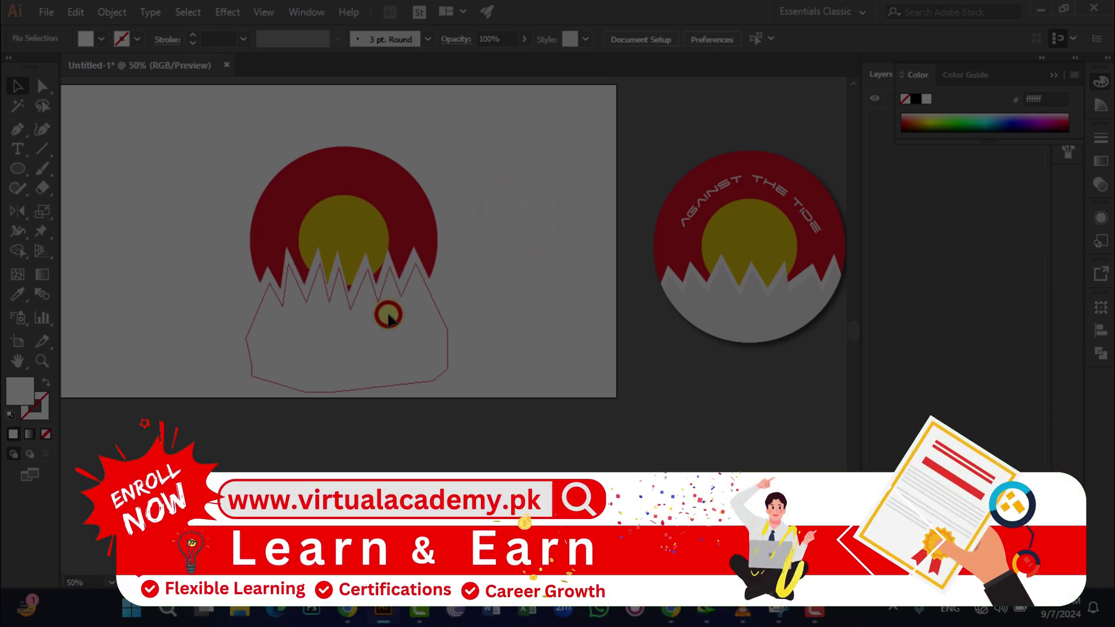
{"action": "key", "text": "i"}
{"action": "left_click", "coordinate": [763, 309]}
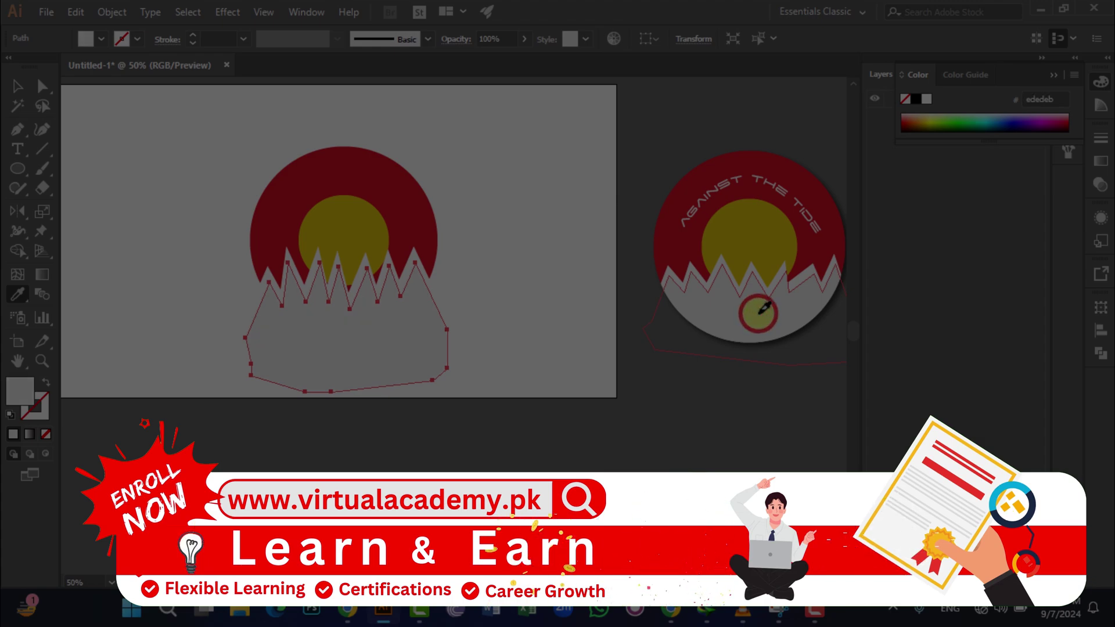
{"action": "left_click", "coordinate": [16, 85]}
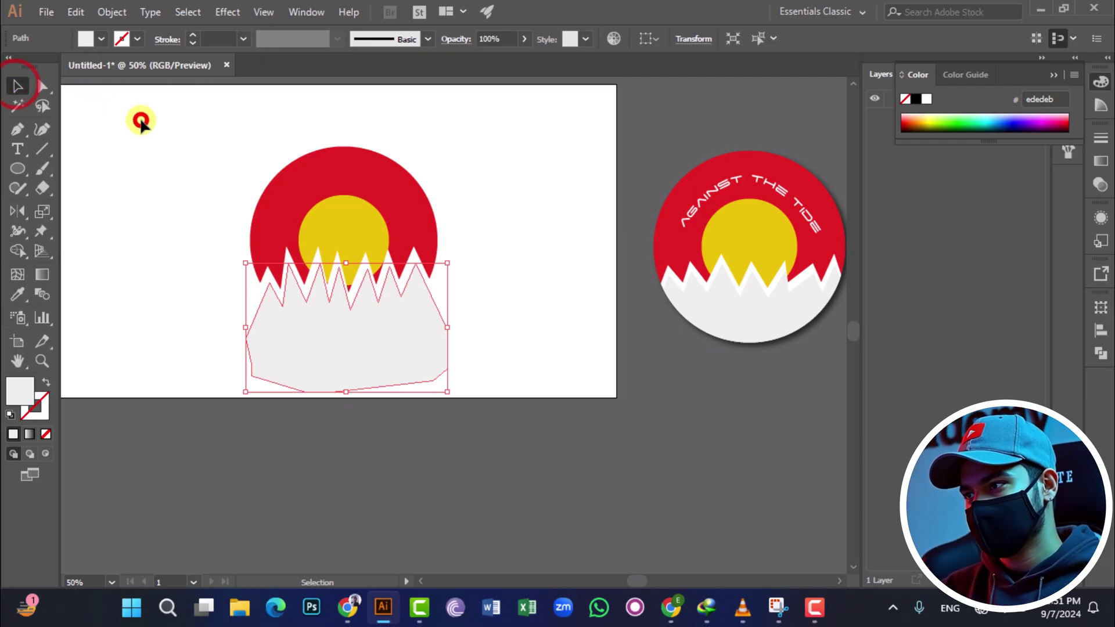
{"action": "left_click", "coordinate": [139, 118]}
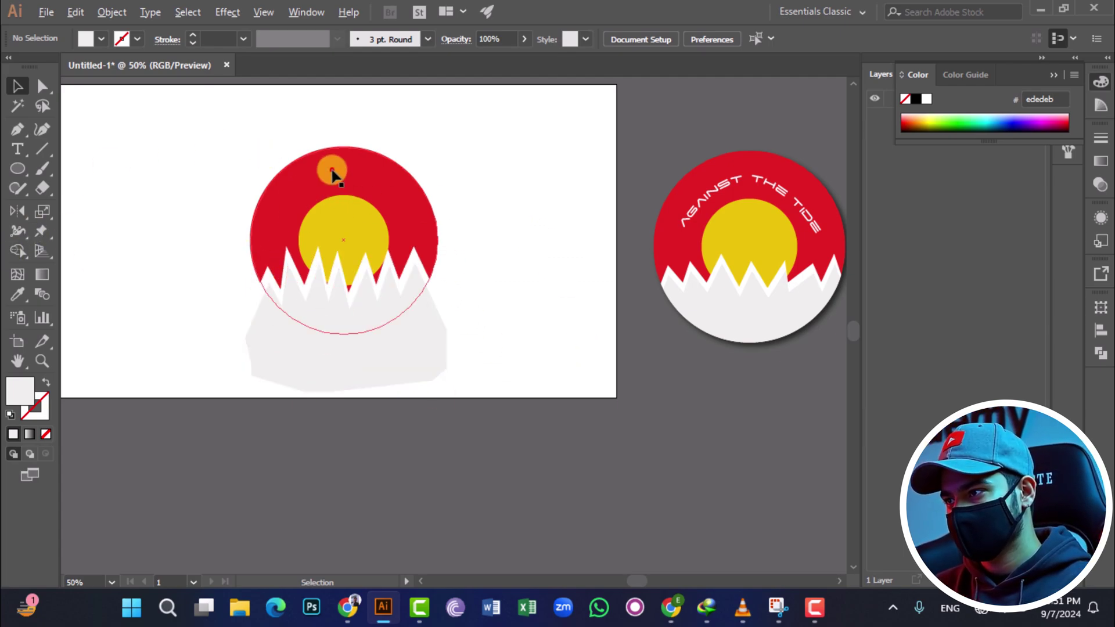
Step: Duplicate the red circle and align the copy exactly over the original using horizontal and vertical centre alignment
{"action": "left_click_drag", "start_coordinate": [332, 174], "coordinate": [477, 180]}
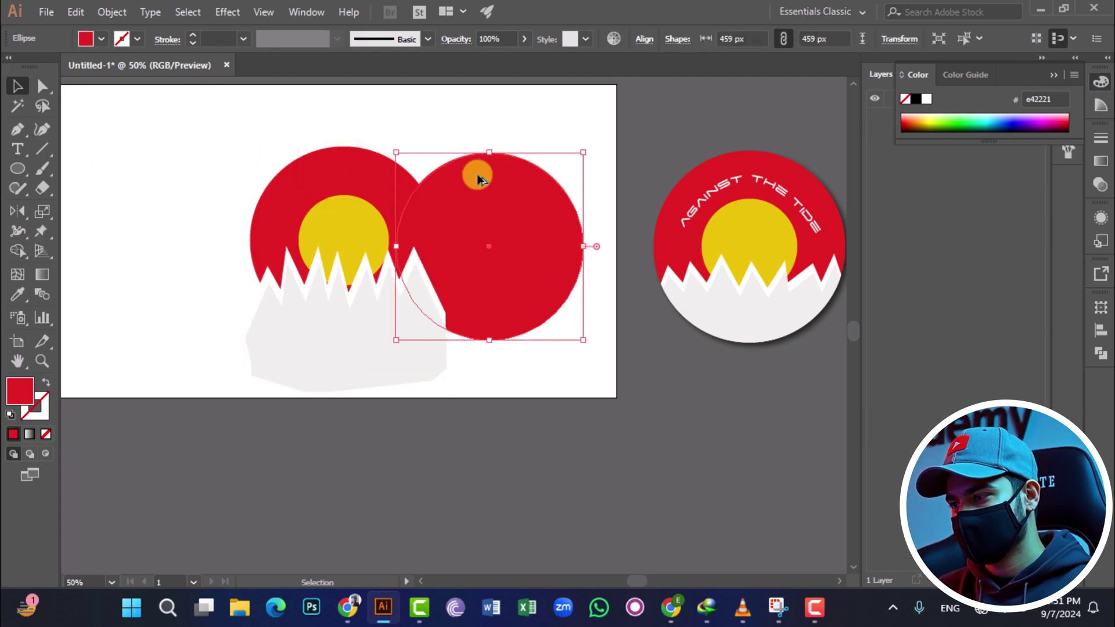
{"action": "left_click", "coordinate": [353, 171], "text": "shift"}
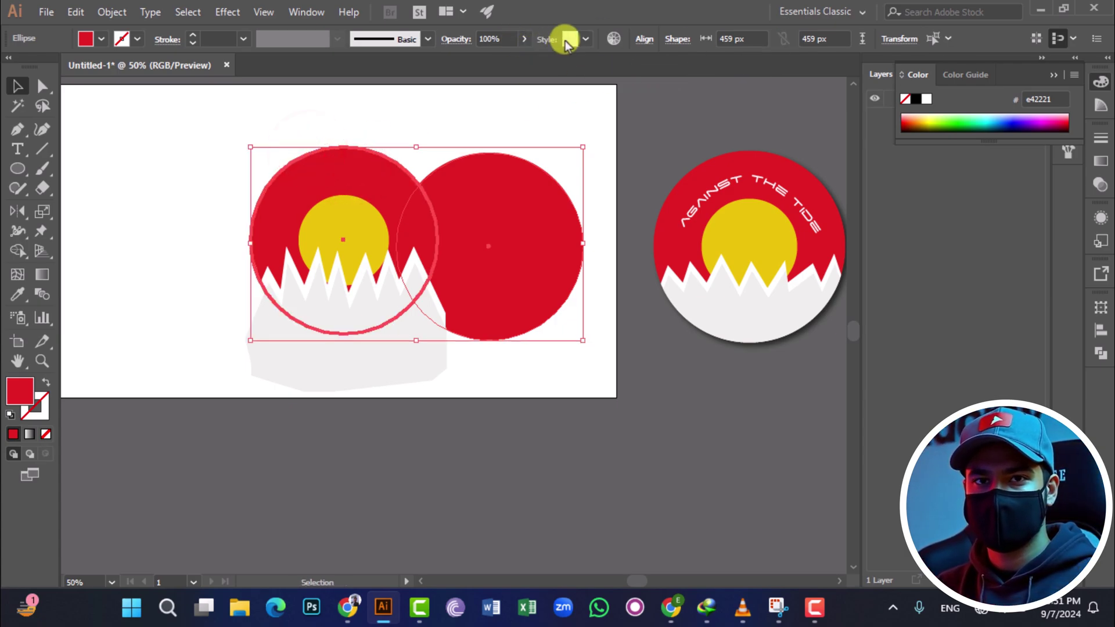
{"action": "left_click", "coordinate": [645, 38]}
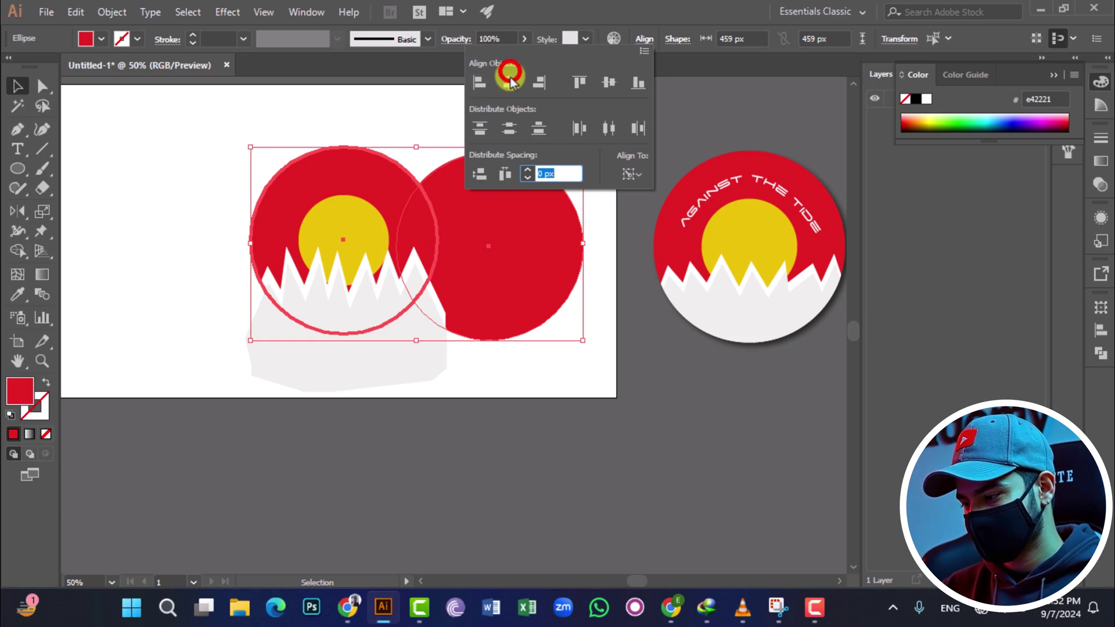
{"action": "left_click", "coordinate": [509, 76]}
{"action": "left_click", "coordinate": [609, 81]}
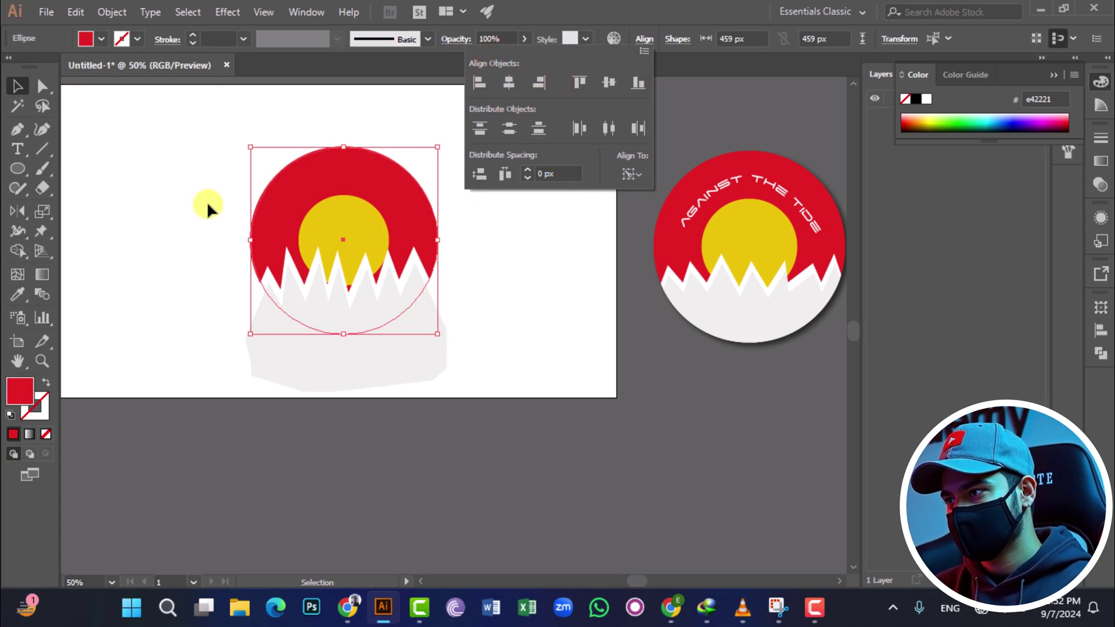
{"action": "left_click", "coordinate": [162, 149]}
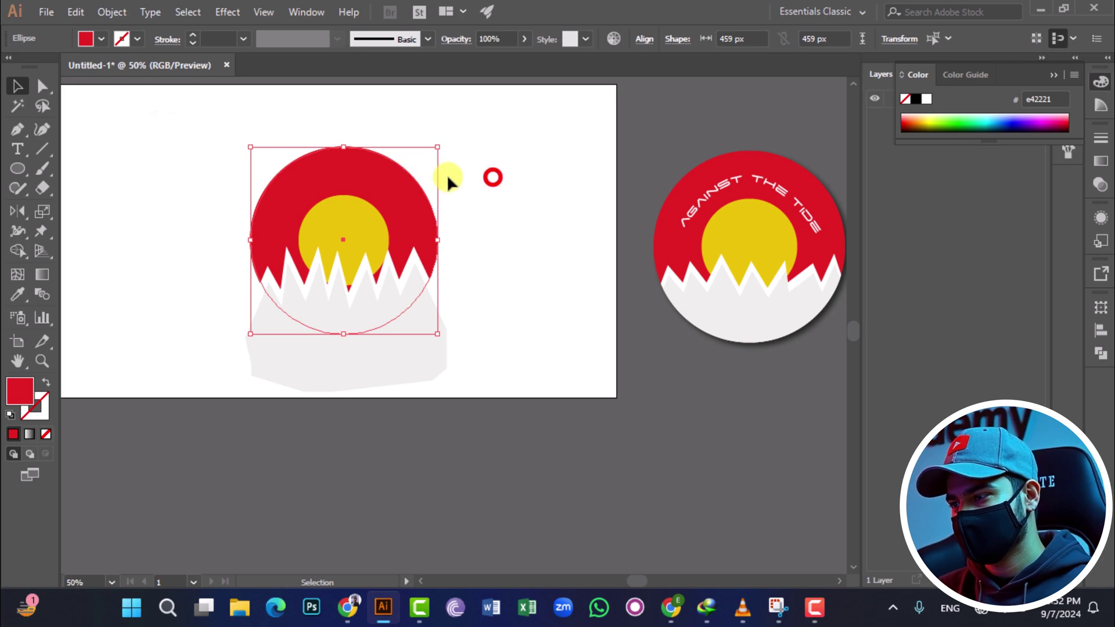
{"action": "left_click", "coordinate": [491, 178]}
Step: Bring the upper red circle to the front of all the artwork and set its fill to none
{"action": "left_click", "coordinate": [399, 186]}
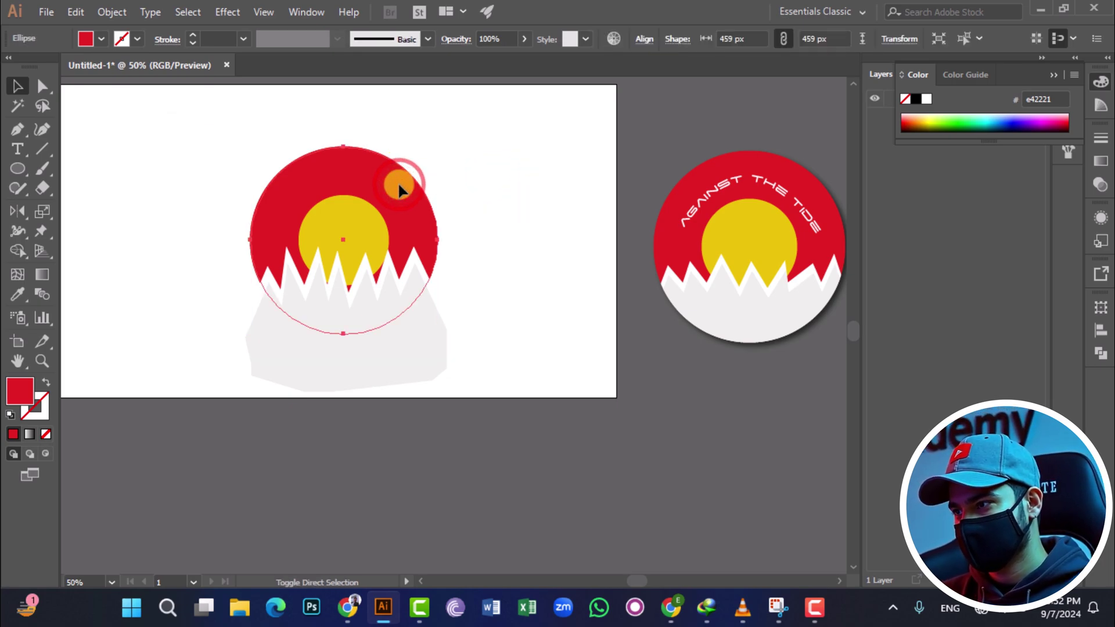
{"action": "key", "text": "ctrl+shift+bracketright"}
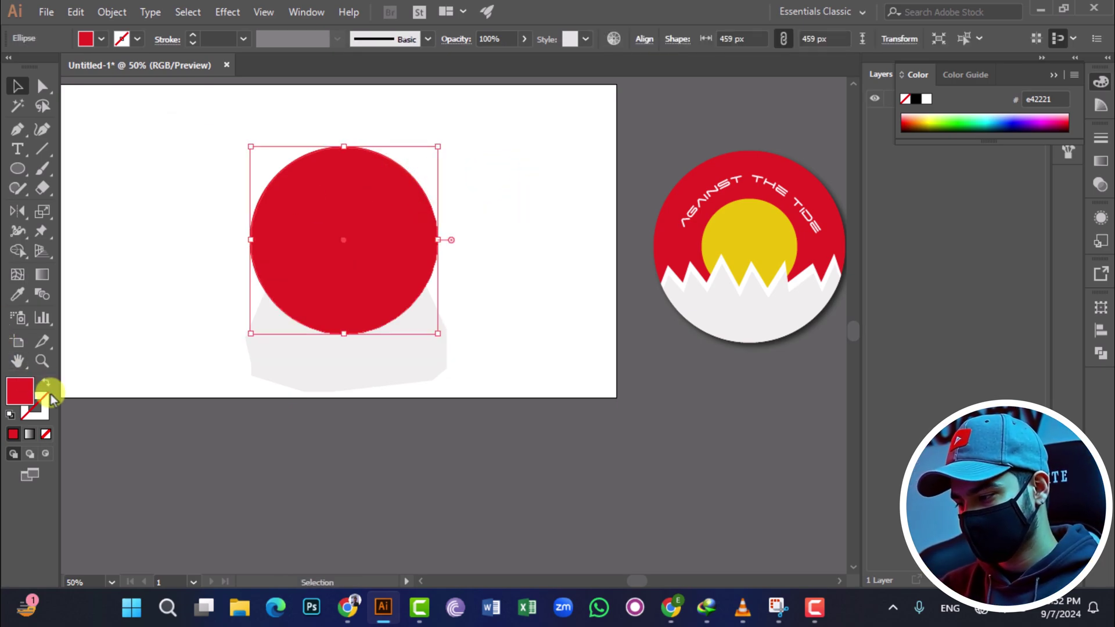
{"action": "left_click", "coordinate": [45, 435]}
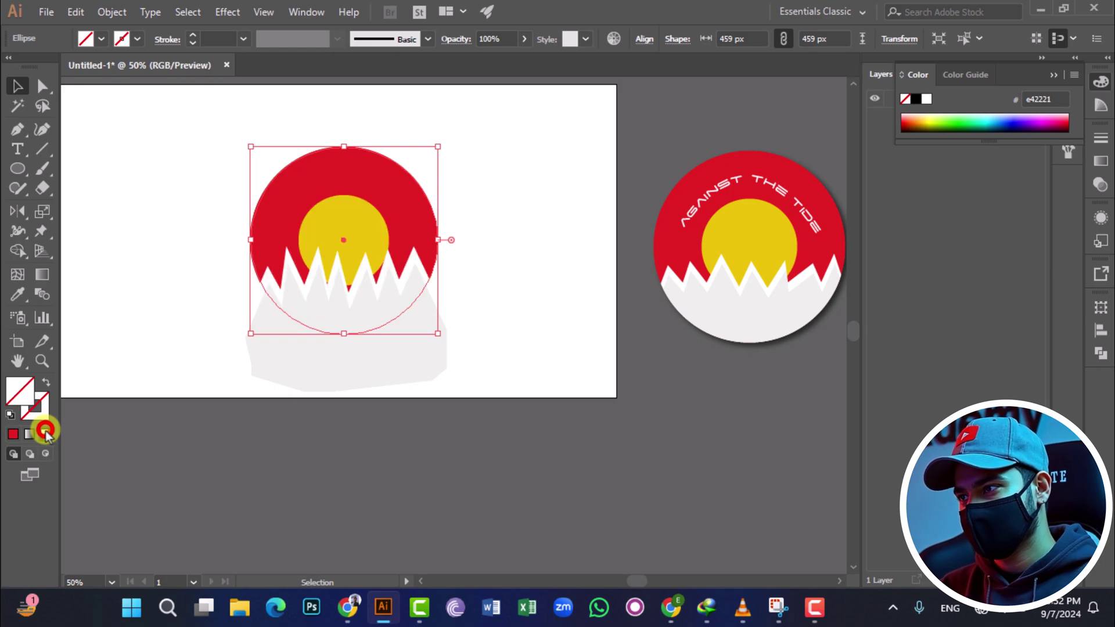
Step: Make a clipping mask from all the badge shapes so the mountains are cut to the unfilled circle, and deselect
{"action": "left_click_drag", "start_coordinate": [430, 347], "coordinate": [480, 382]}
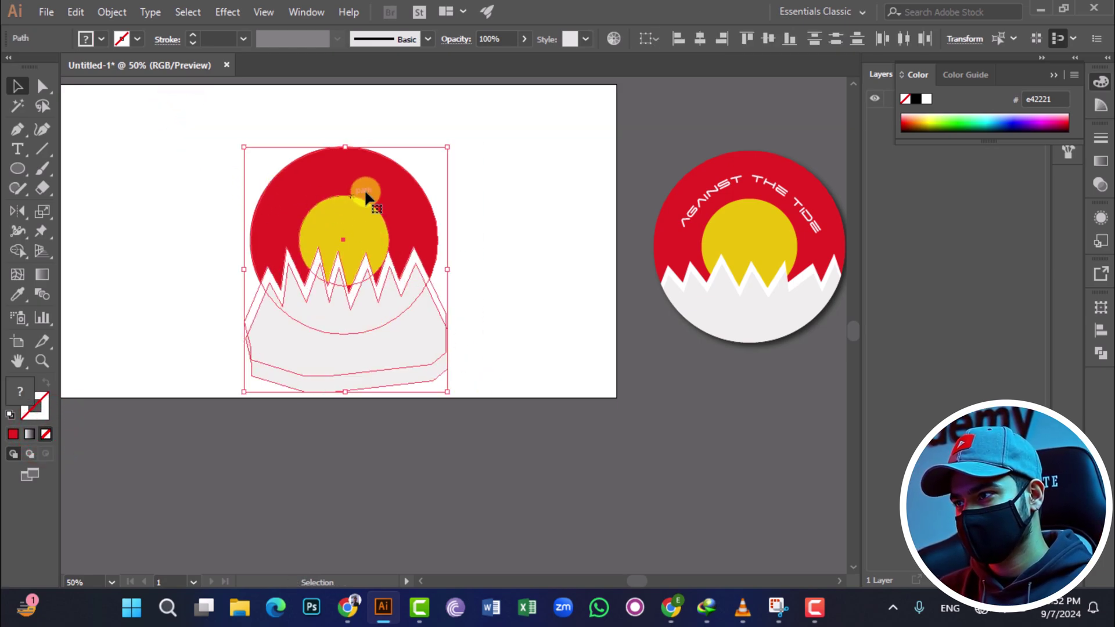
{"action": "right_click", "coordinate": [366, 194]}
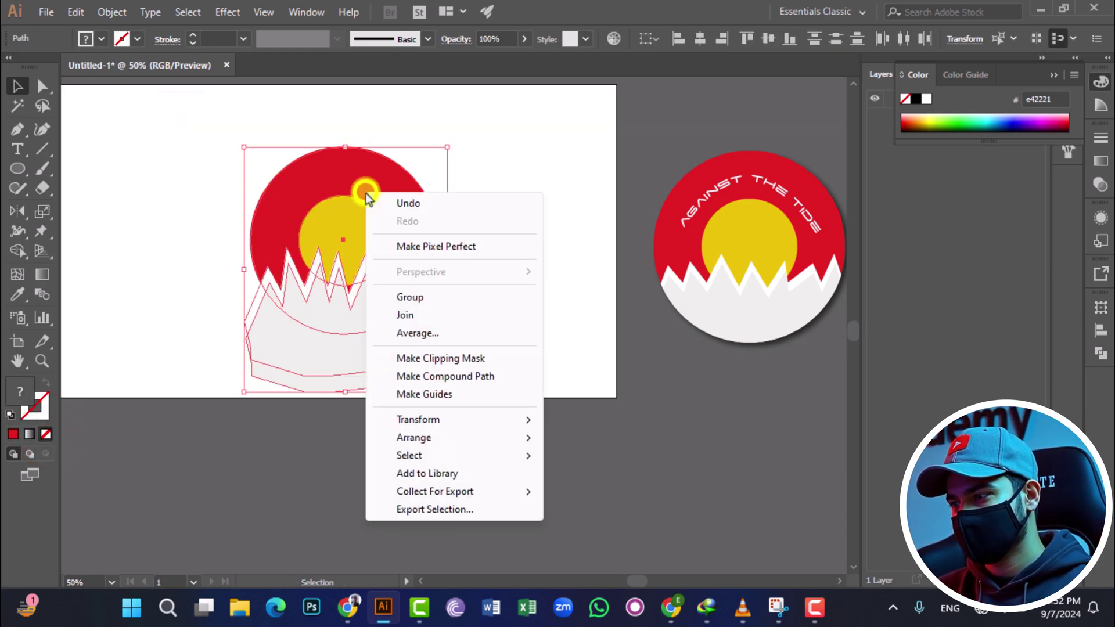
{"action": "left_click", "coordinate": [423, 360]}
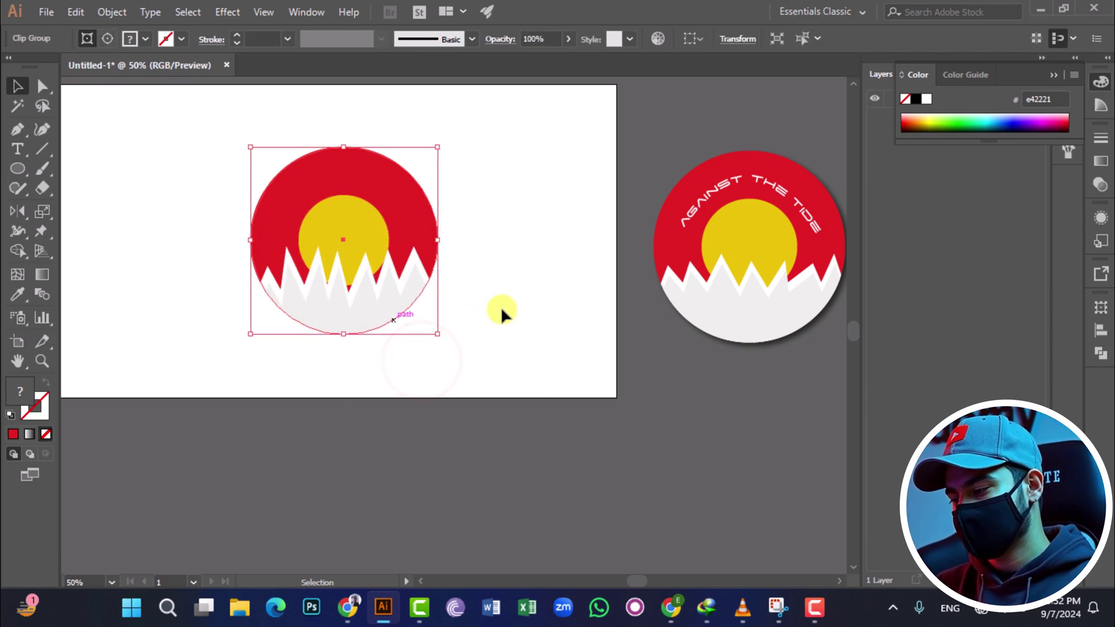
{"action": "left_click", "coordinate": [539, 286]}
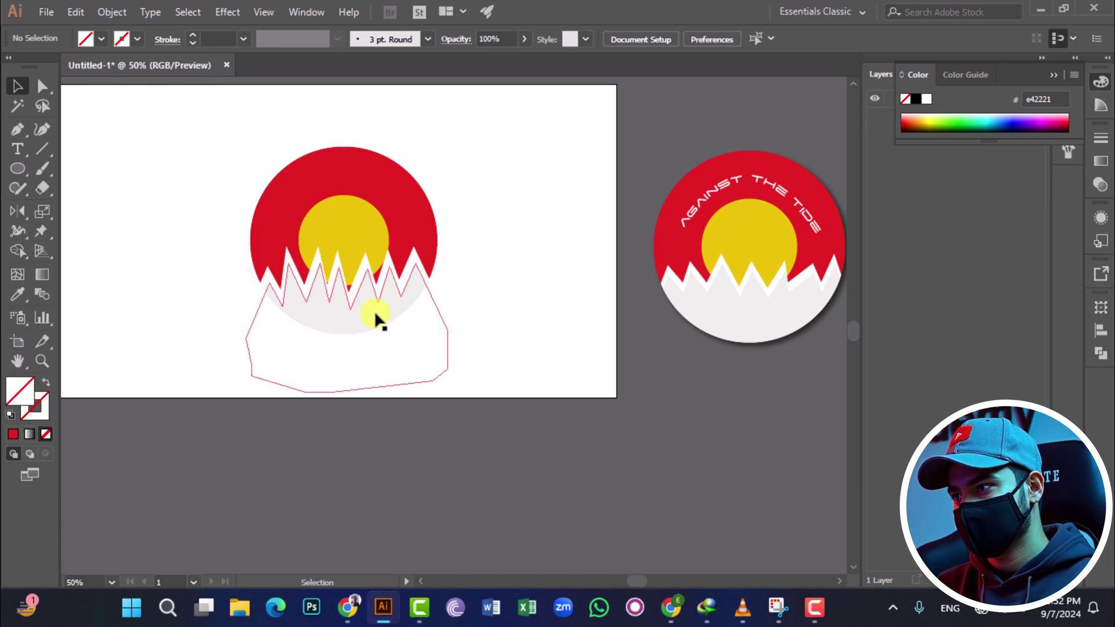
Step: Move the grey and white mountain shapes inside the clip group together slightly upward over the sun
{"action": "left_click", "coordinate": [1055, 72]}
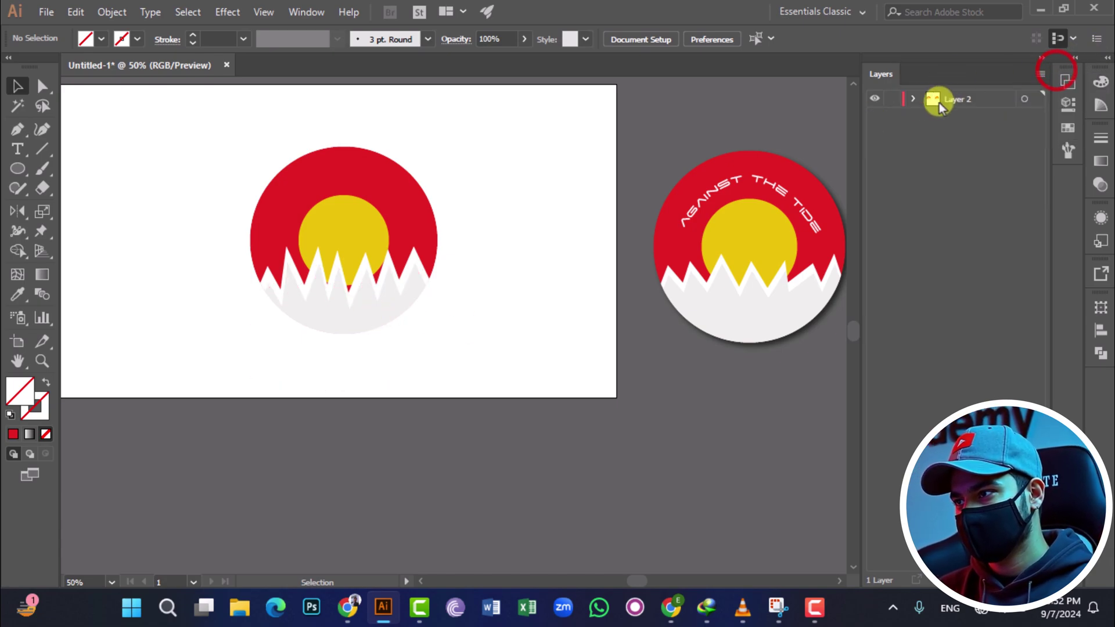
{"action": "left_click", "coordinate": [911, 100]}
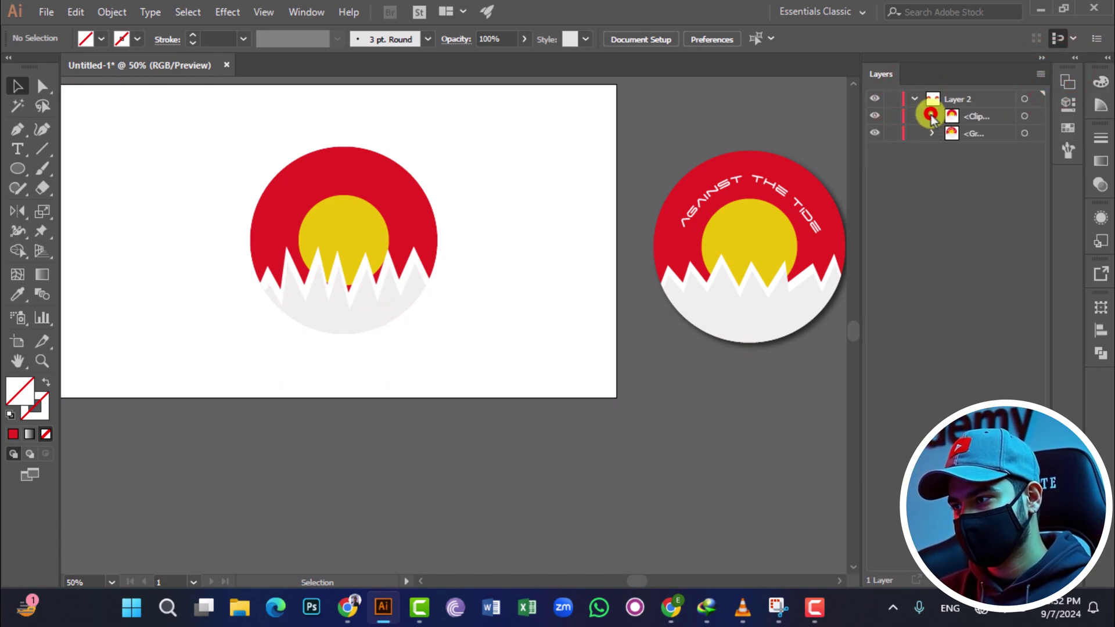
{"action": "left_click", "coordinate": [931, 116]}
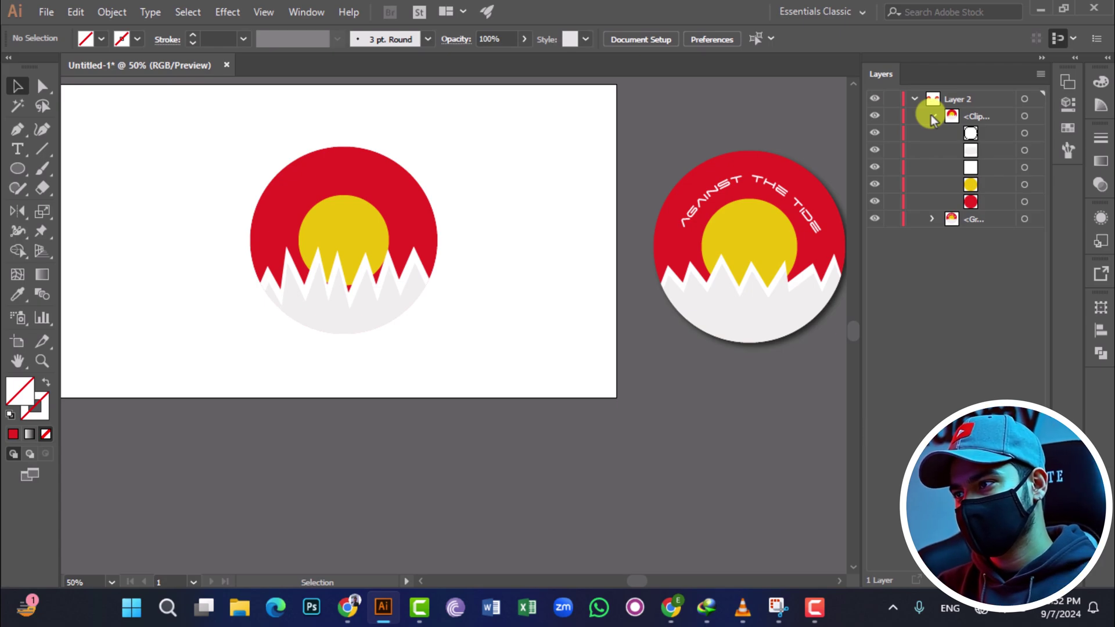
{"action": "left_click", "coordinate": [969, 151]}
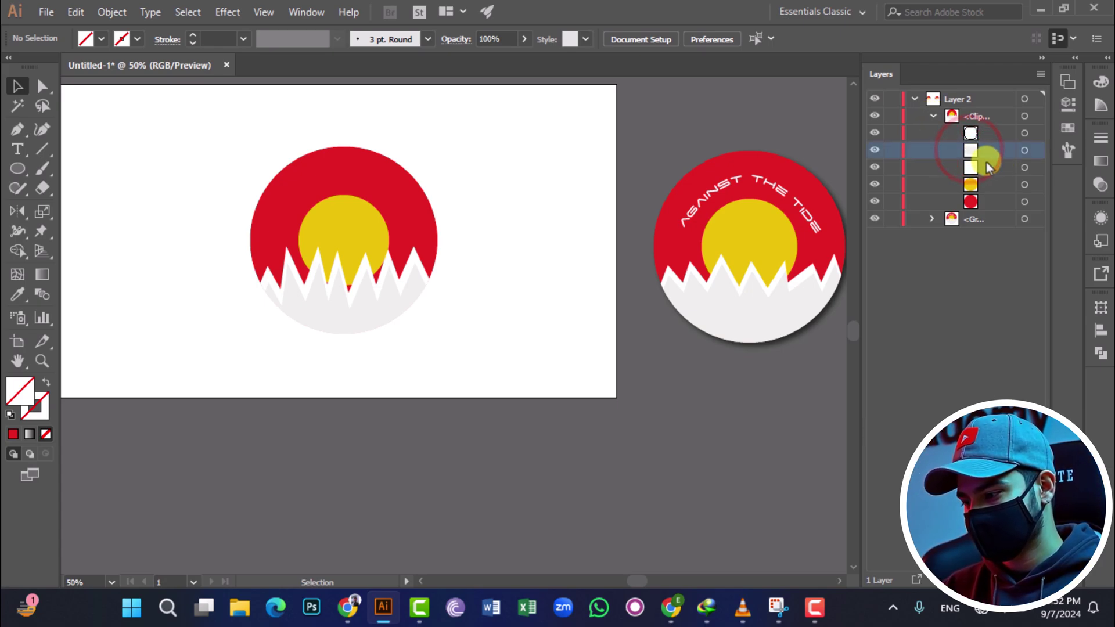
{"action": "left_click", "coordinate": [1024, 150]}
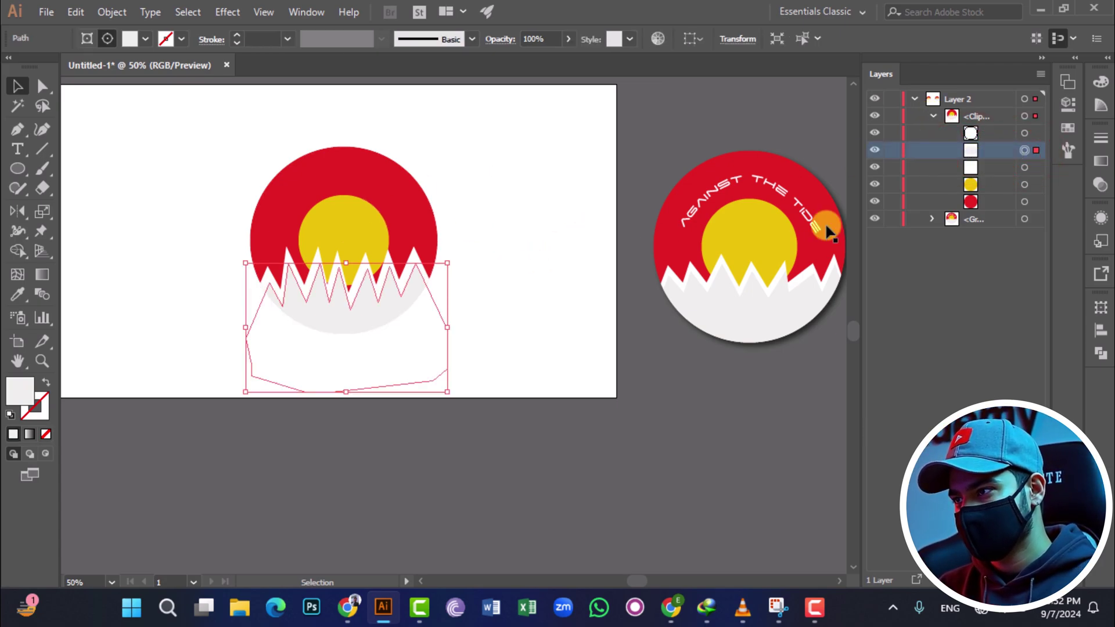
{"action": "left_click", "coordinate": [1025, 168], "text": "shift"}
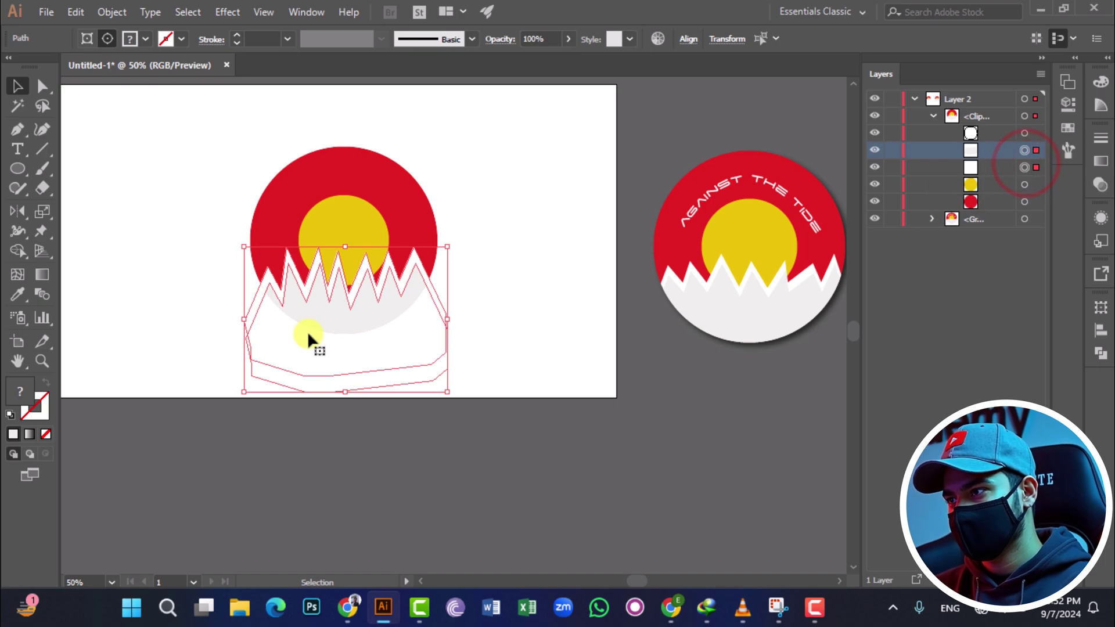
{"action": "left_click_drag", "start_coordinate": [312, 348], "coordinate": [310, 335]}
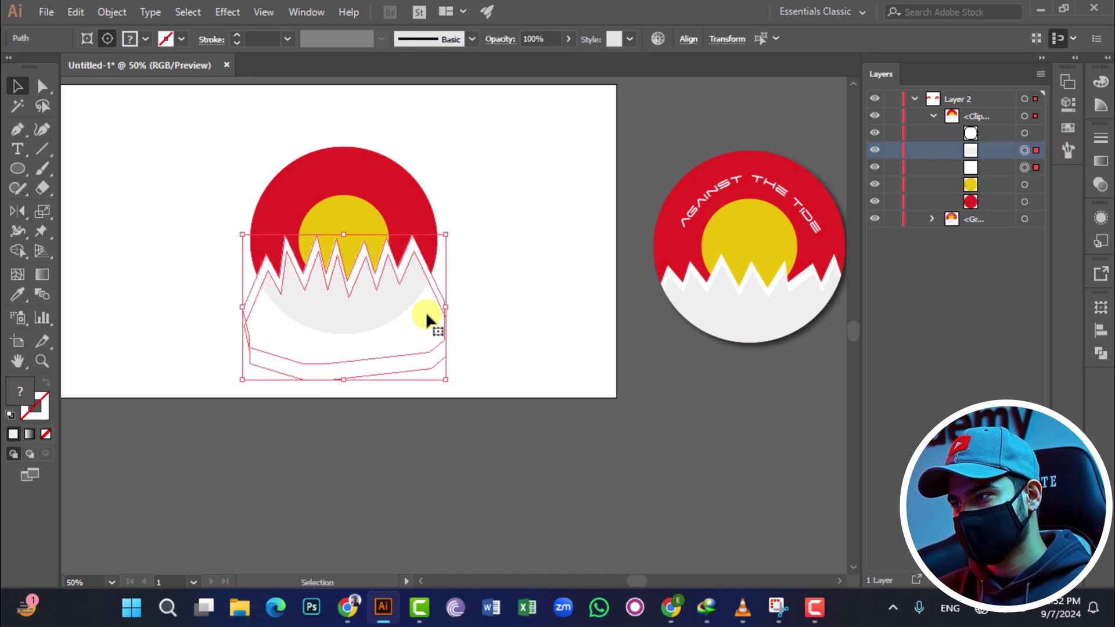
Step: Widen both mountain shapes evenly about their centre, scale them down slightly past the circle's edges, and deselect them
{"action": "left_click_drag", "start_coordinate": [452, 308], "coordinate": [471, 307]}
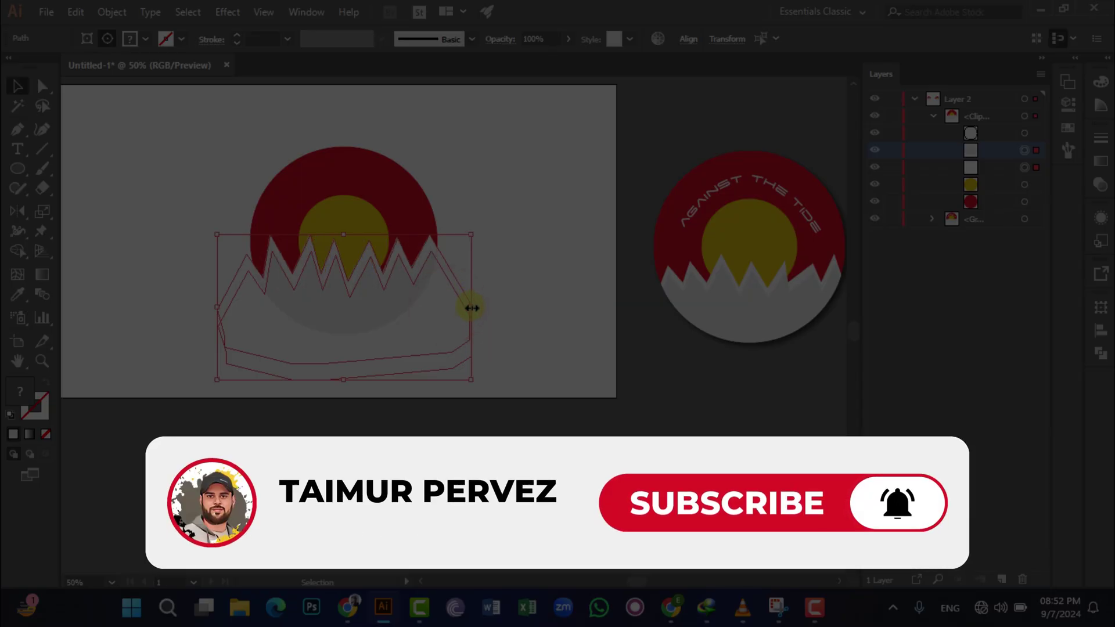
{"action": "left_click_drag", "start_coordinate": [470, 381], "coordinate": [460, 370]}
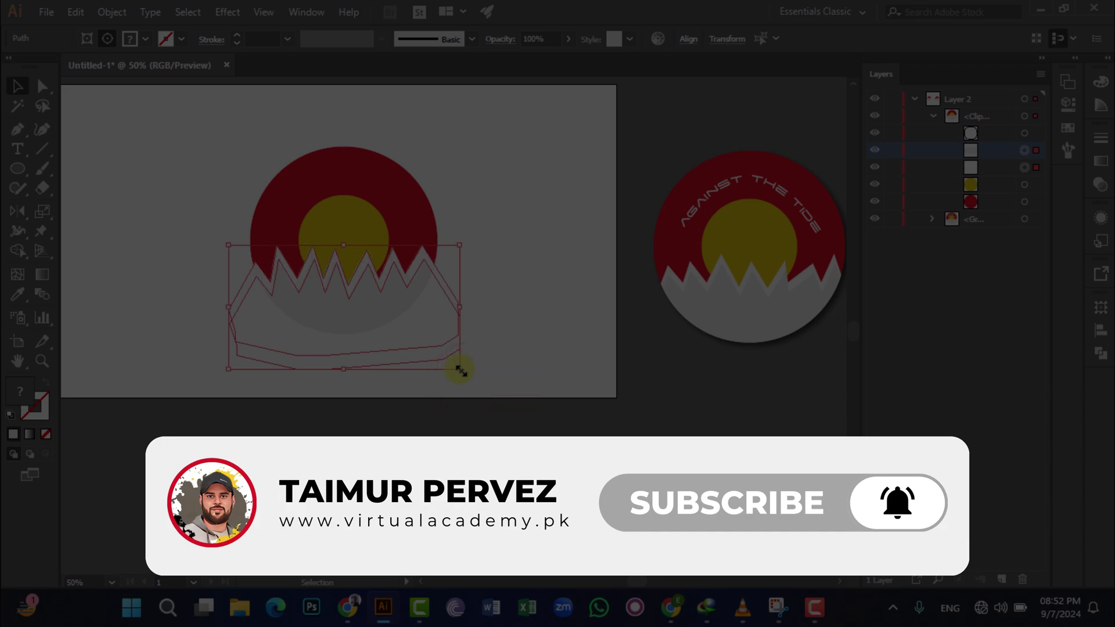
{"action": "left_click", "coordinate": [505, 346]}
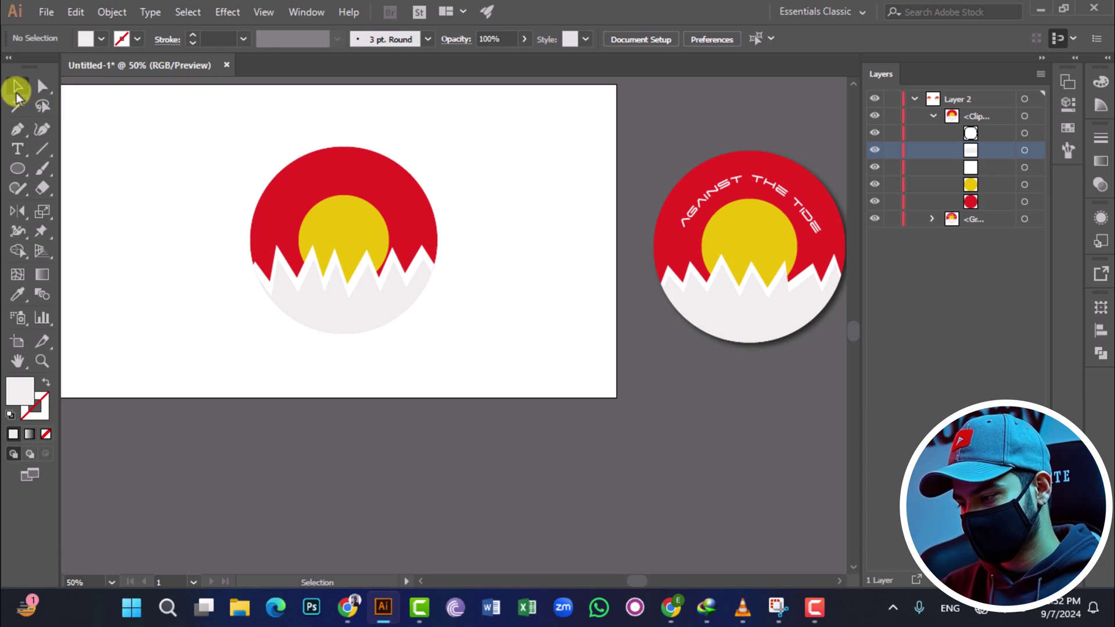
Step: Apply a Multiply drop shadow to the clipped badge with 60% opacity, 9 px offsets and 6 px blur, and deselect it
{"action": "left_click_drag", "start_coordinate": [169, 141], "coordinate": [450, 340]}
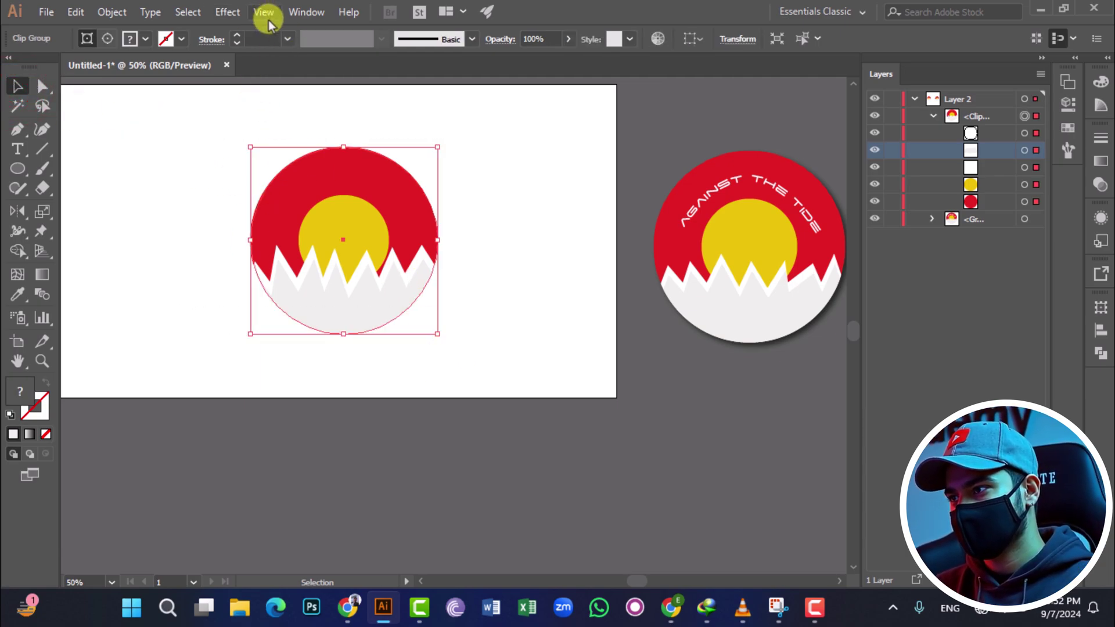
{"action": "left_click", "coordinate": [228, 12]}
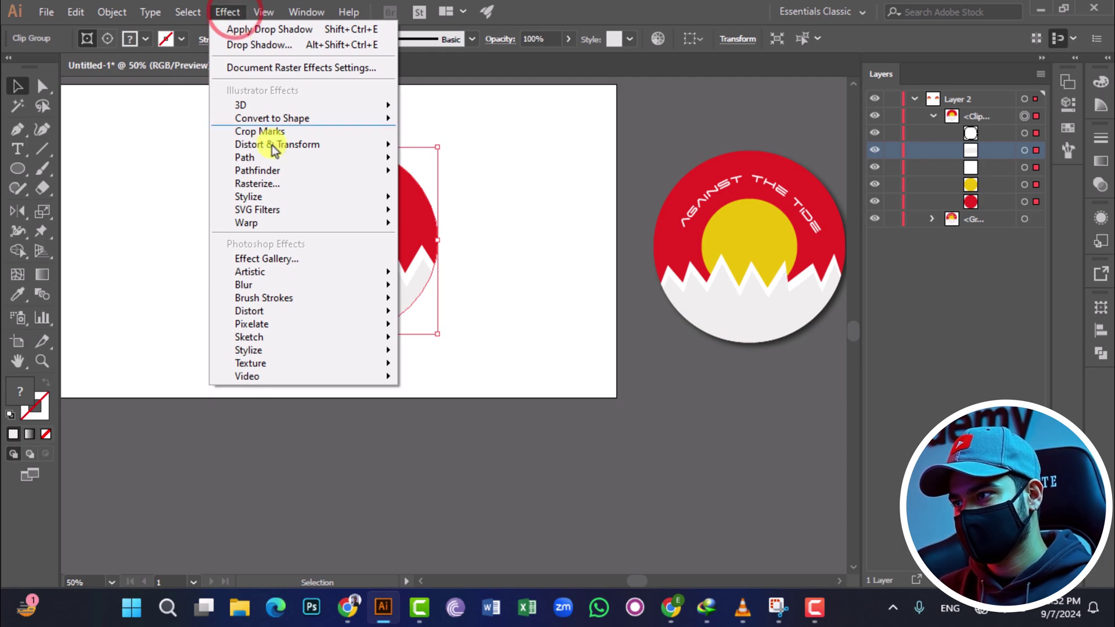
{"action": "mouse_move", "coordinate": [279, 198]}
{"action": "left_click", "coordinate": [420, 196]}
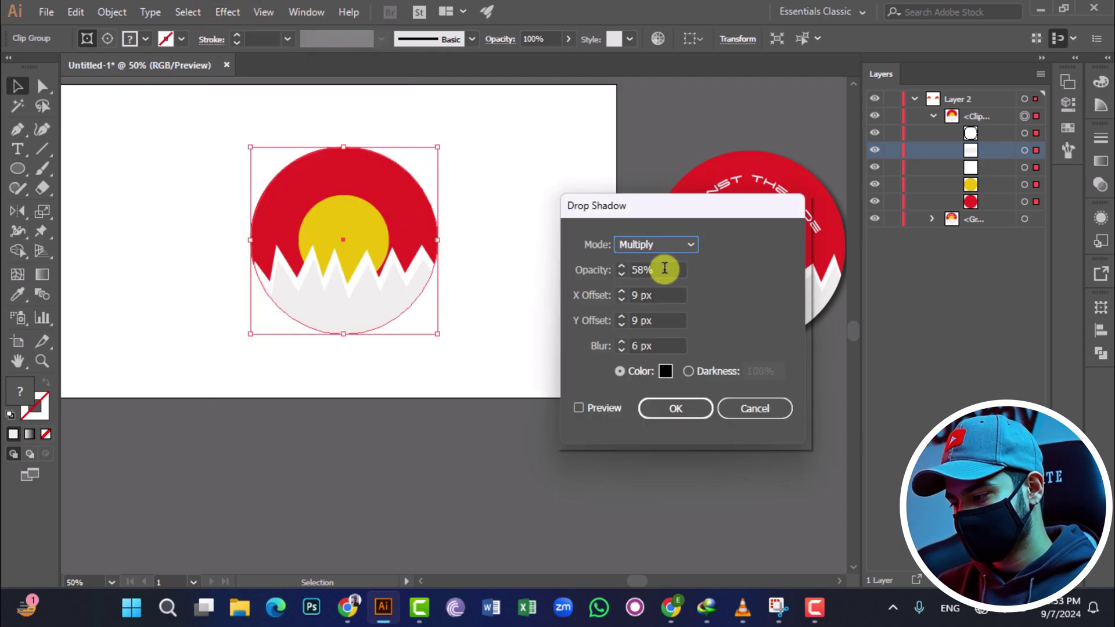
{"action": "left_click", "coordinate": [579, 408]}
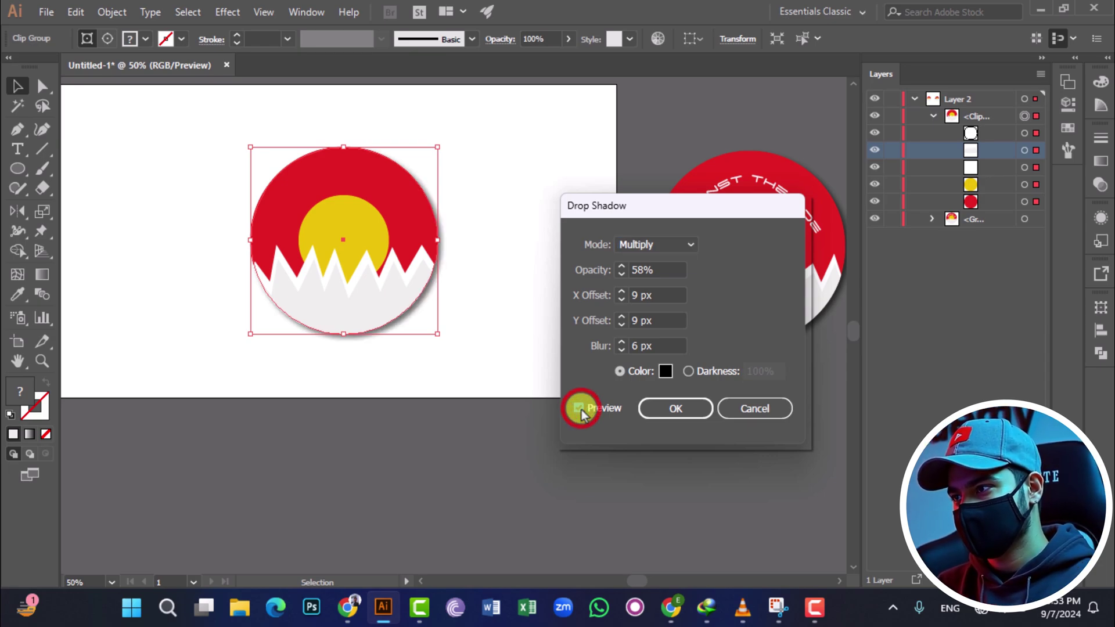
{"action": "left_click", "coordinate": [672, 272]}
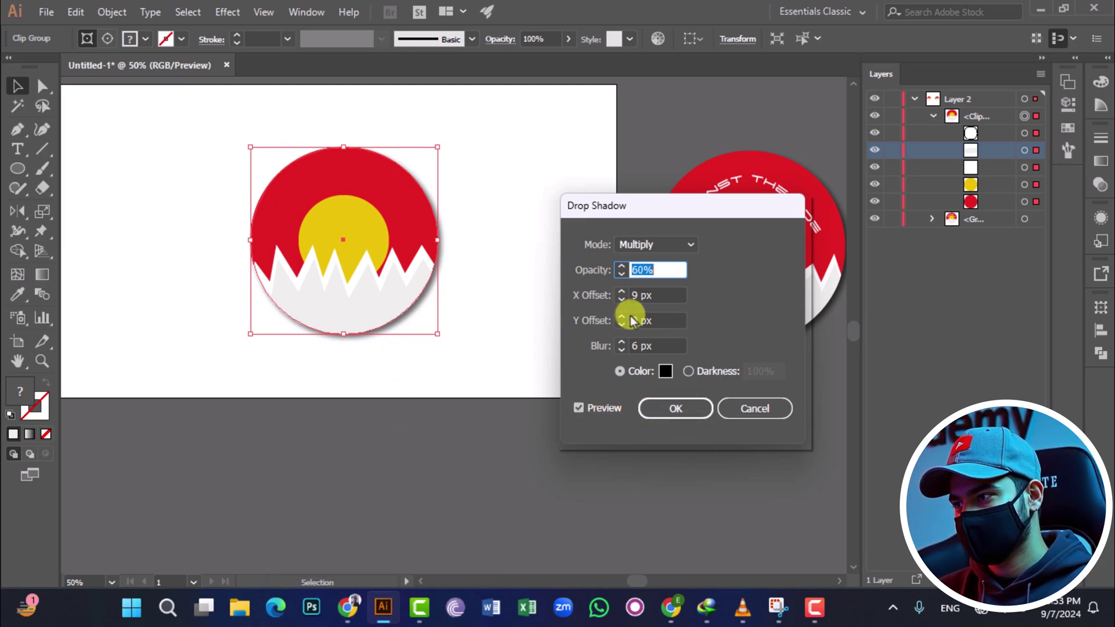
{"action": "left_click", "coordinate": [676, 409]}
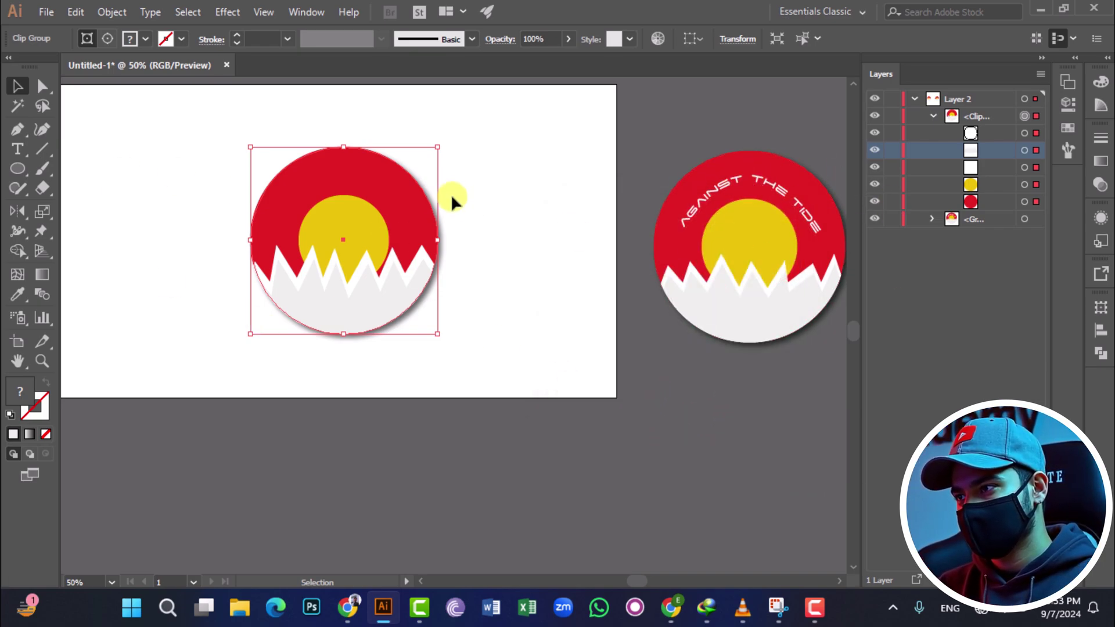
{"action": "left_click", "coordinate": [251, 160]}
Step: Draw an open arc about 326 px wide over the sun within the red area with the Pen tool, and remove its fill
{"action": "left_click", "coordinate": [17, 129]}
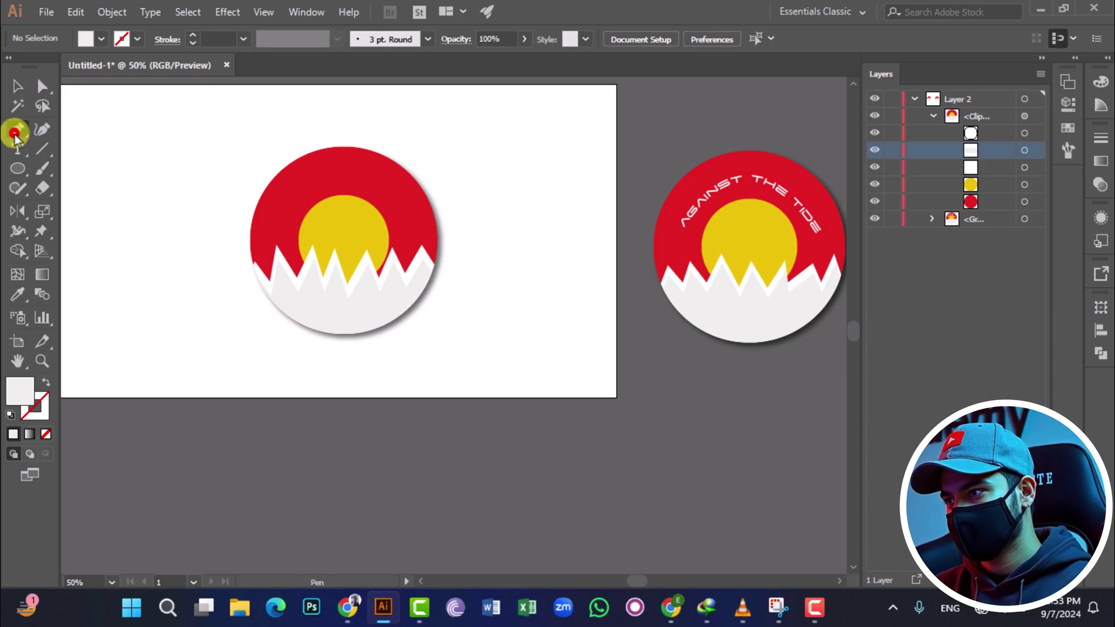
{"action": "left_click", "coordinate": [275, 223]}
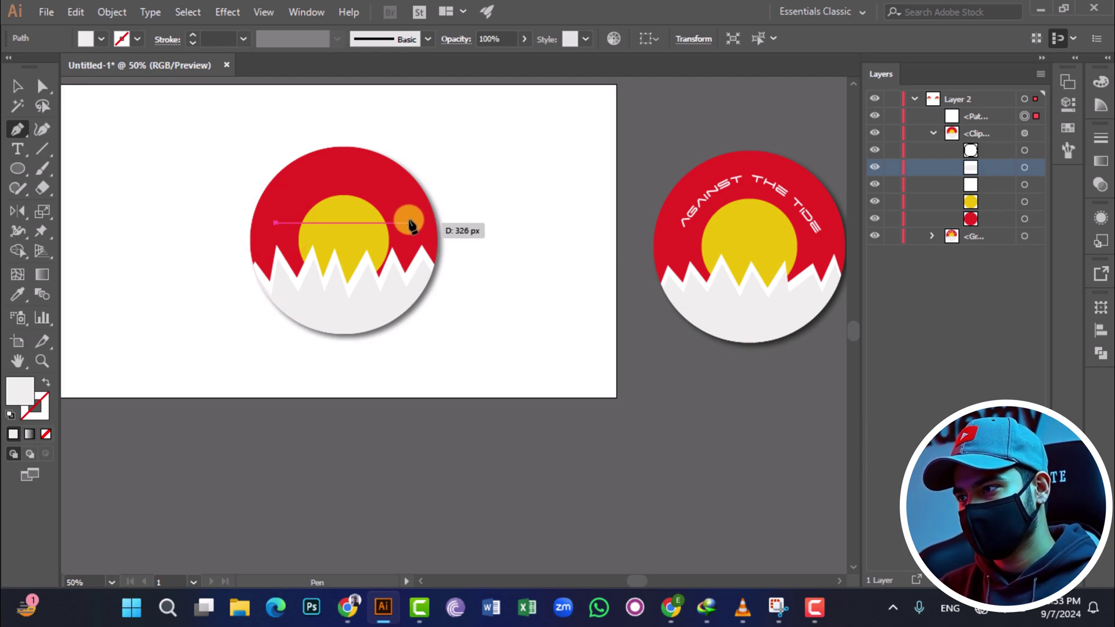
{"action": "left_click_drag", "start_coordinate": [410, 222], "coordinate": [475, 322]}
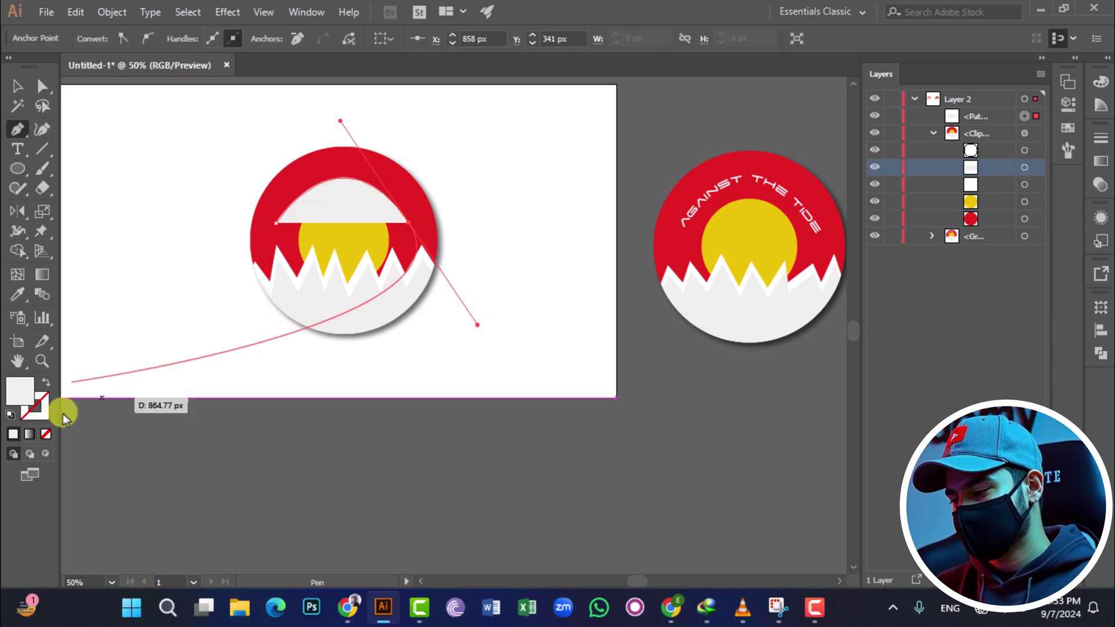
{"action": "left_click", "coordinate": [18, 90]}
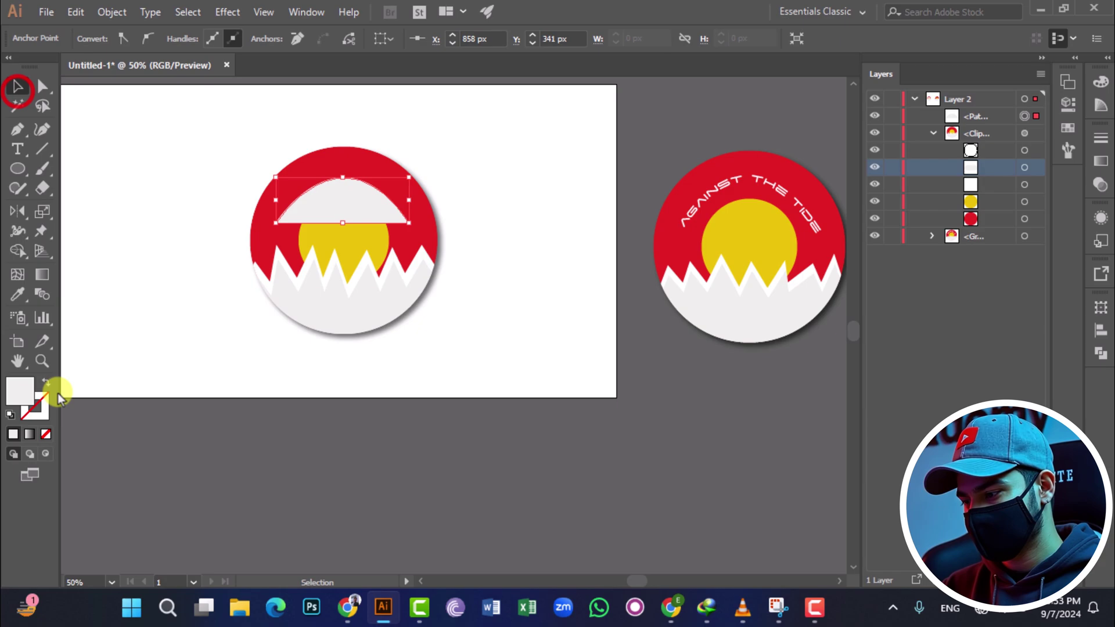
{"action": "left_click", "coordinate": [46, 434]}
Step: Add the text "AGAINST THE TODE" along the arc above the sun with the Type tool
{"action": "key", "text": "t"}
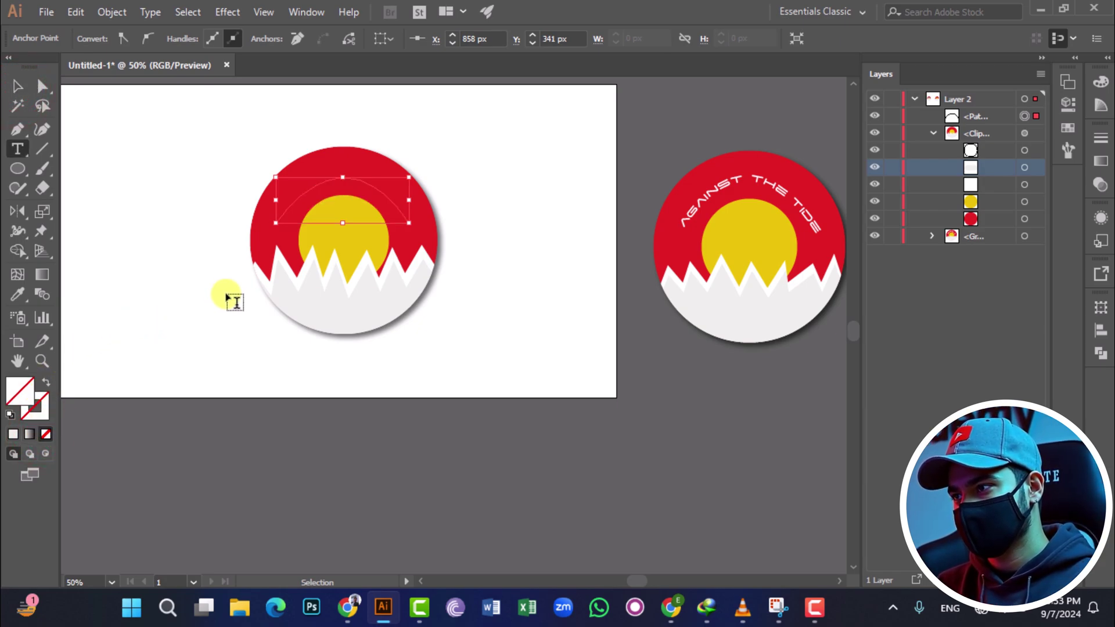
{"action": "scroll", "coordinate": [284, 234], "scroll_direction": "up", "scroll_amount": 5}
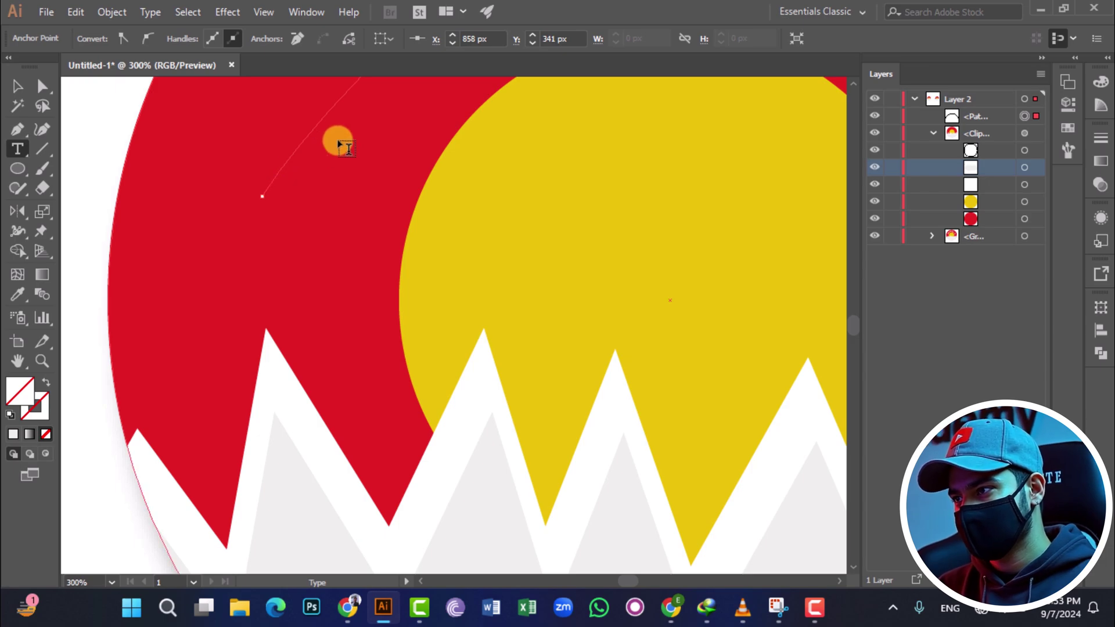
{"action": "scroll", "coordinate": [267, 170], "scroll_direction": "down", "scroll_amount": 3}
{"action": "left_click", "coordinate": [274, 268]}
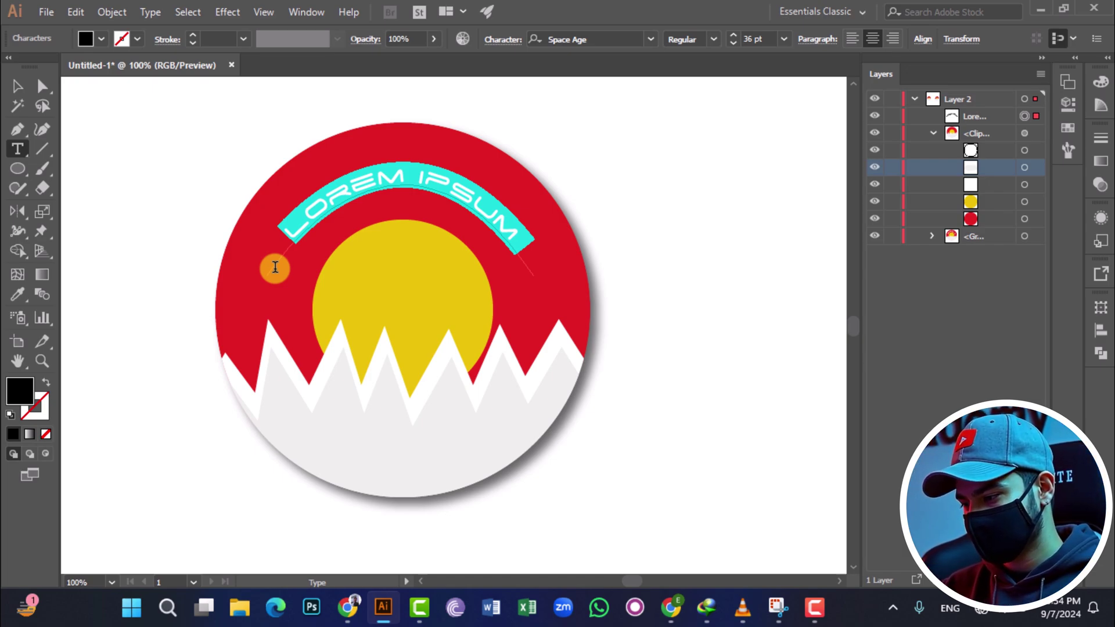
{"action": "type", "text": "AGAINST THE T"}
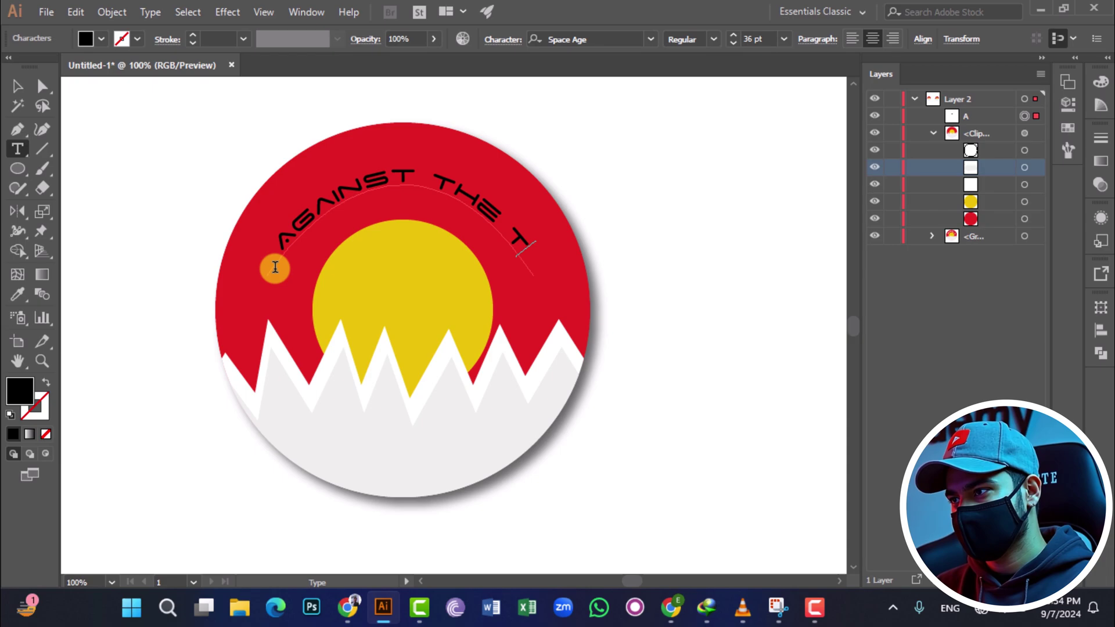
{"action": "key", "text": "BackSpace"}
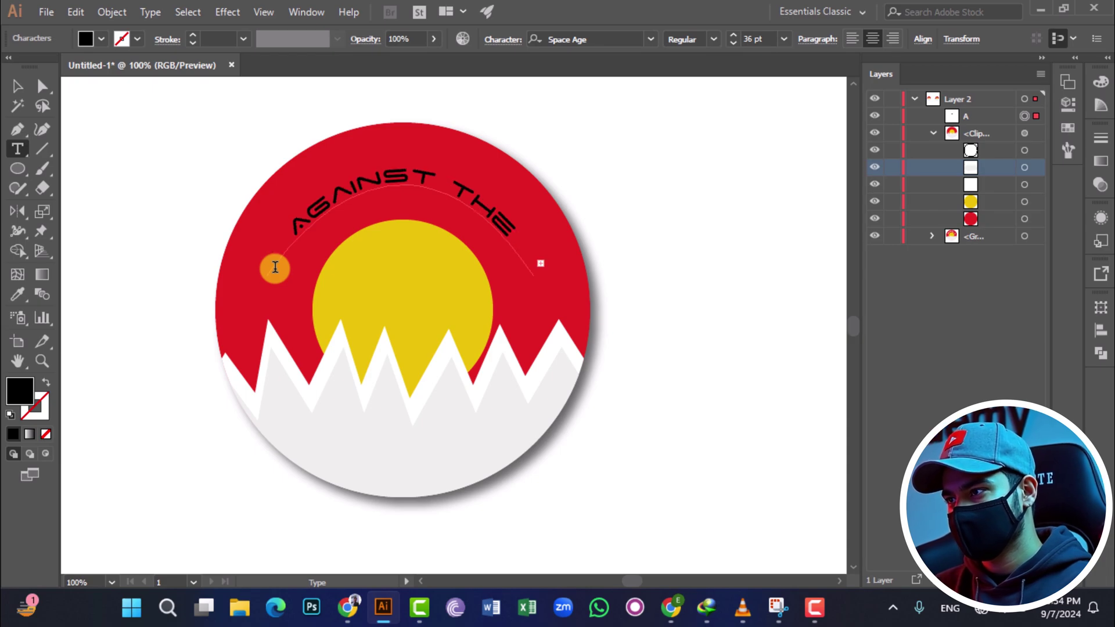
Step: Reduce all of the curved lettering to 19 pt and correct its last word to "TIDE"
{"action": "key", "text": "ctrl+a"}
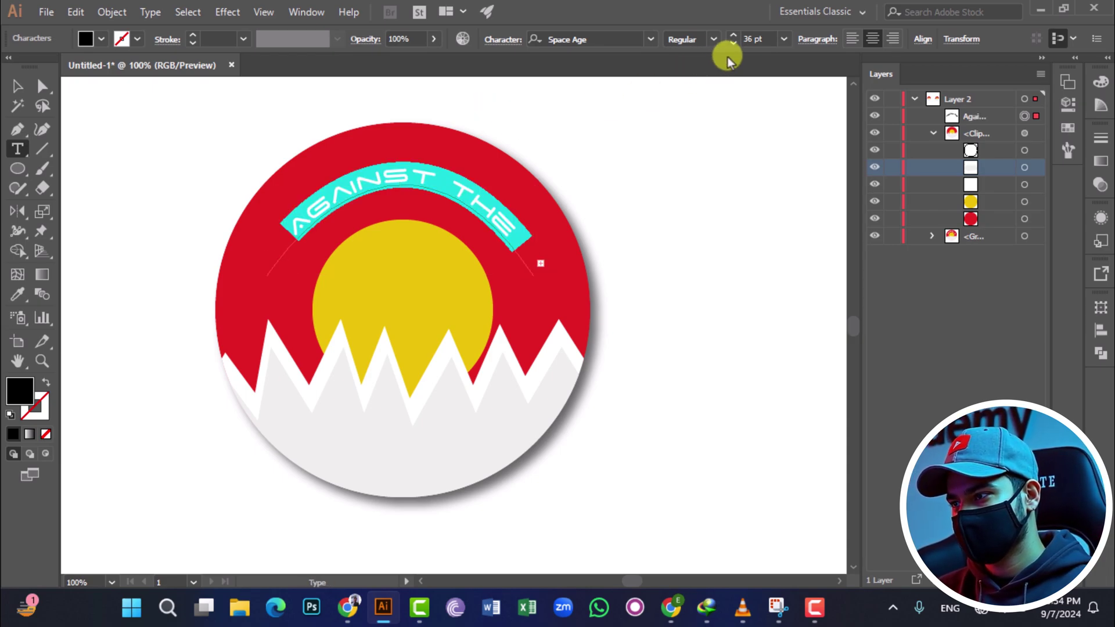
{"action": "left_click", "coordinate": [751, 40]}
{"action": "scroll", "coordinate": [752, 42], "scroll_direction": "down", "scroll_amount": 17}
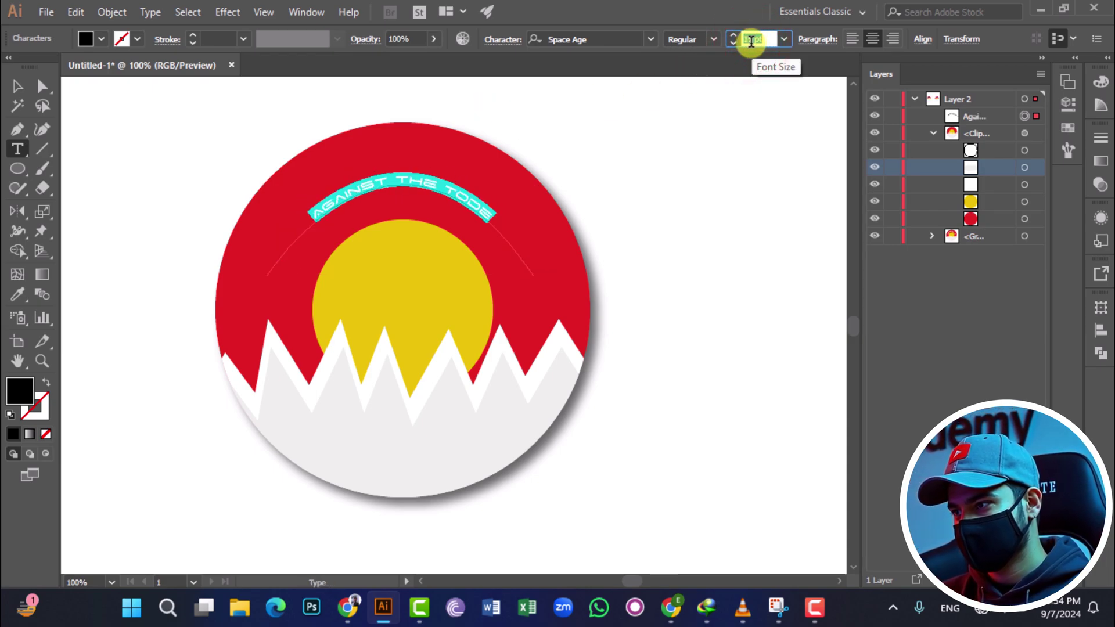
{"action": "left_click", "coordinate": [482, 209]}
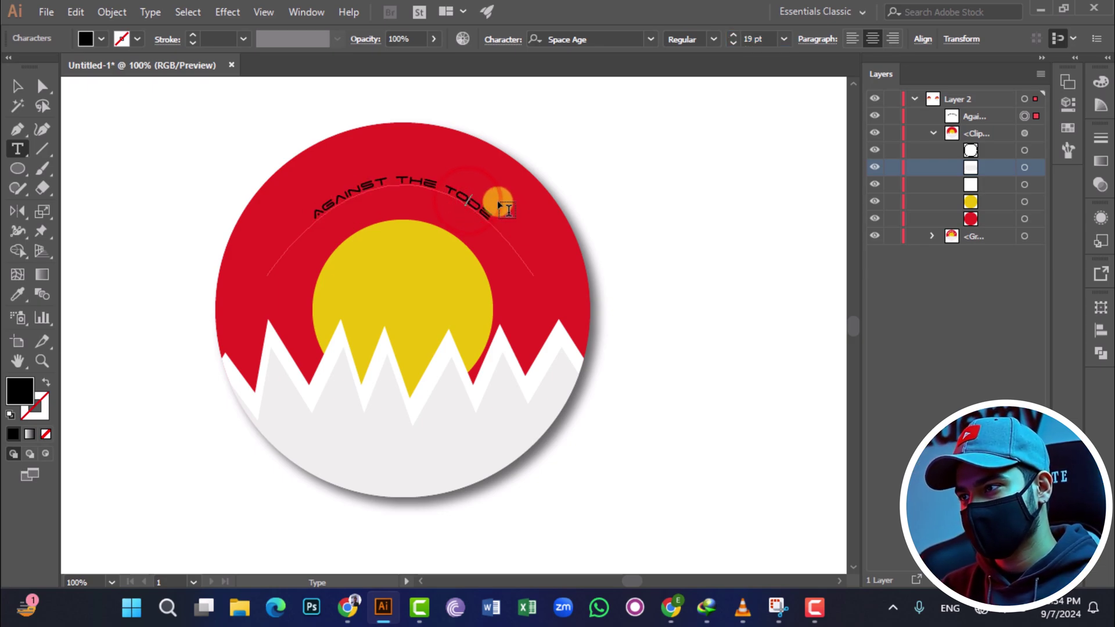
{"action": "key", "text": "BackSpace"}
{"action": "type", "text": "I"}
Step: Set the font size of the entire curved text to 24 pt
{"action": "key", "text": "ctrl+a"}
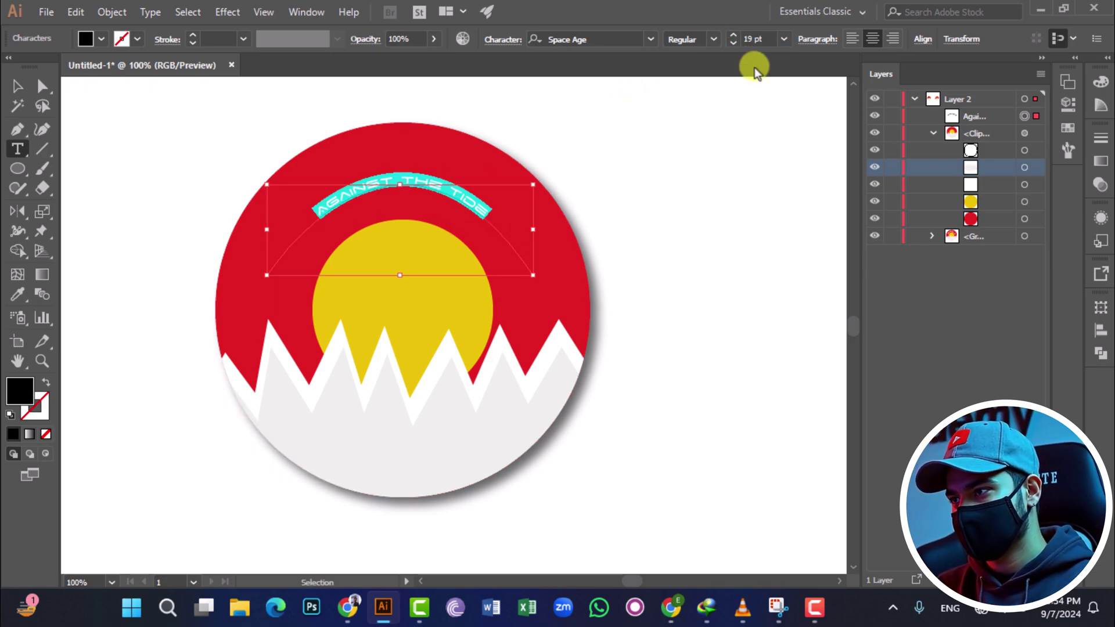
{"action": "left_click", "coordinate": [783, 39]}
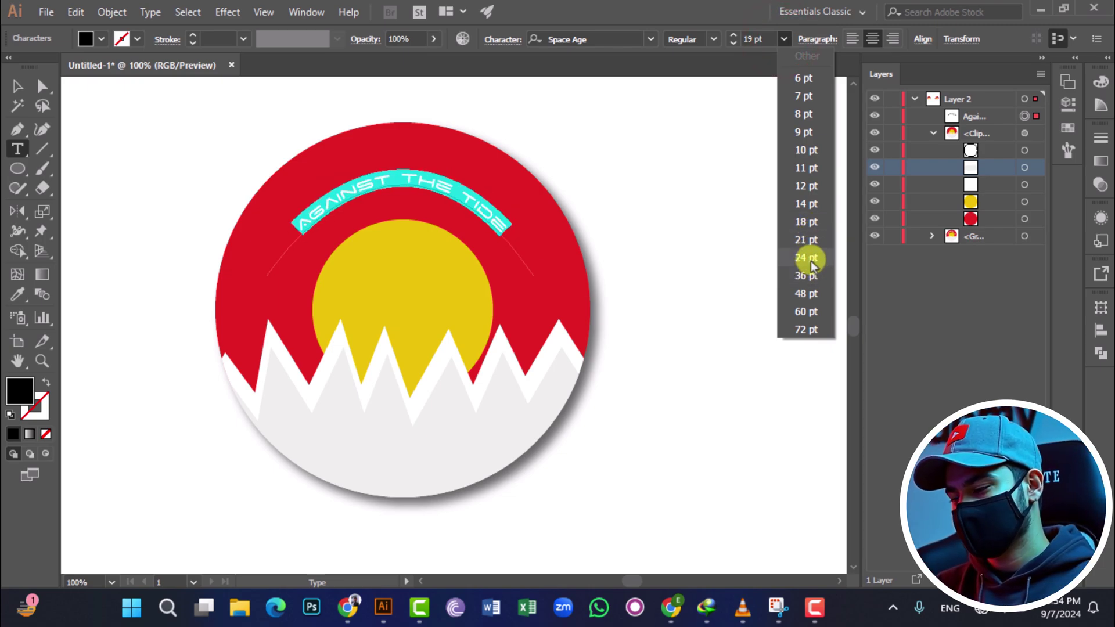
{"action": "left_click", "coordinate": [808, 258]}
Step: Scale the curved text up about its centre to about 29 pt, move it slightly down and right to centre it above the sun, and deselect it
{"action": "left_click", "coordinate": [18, 86]}
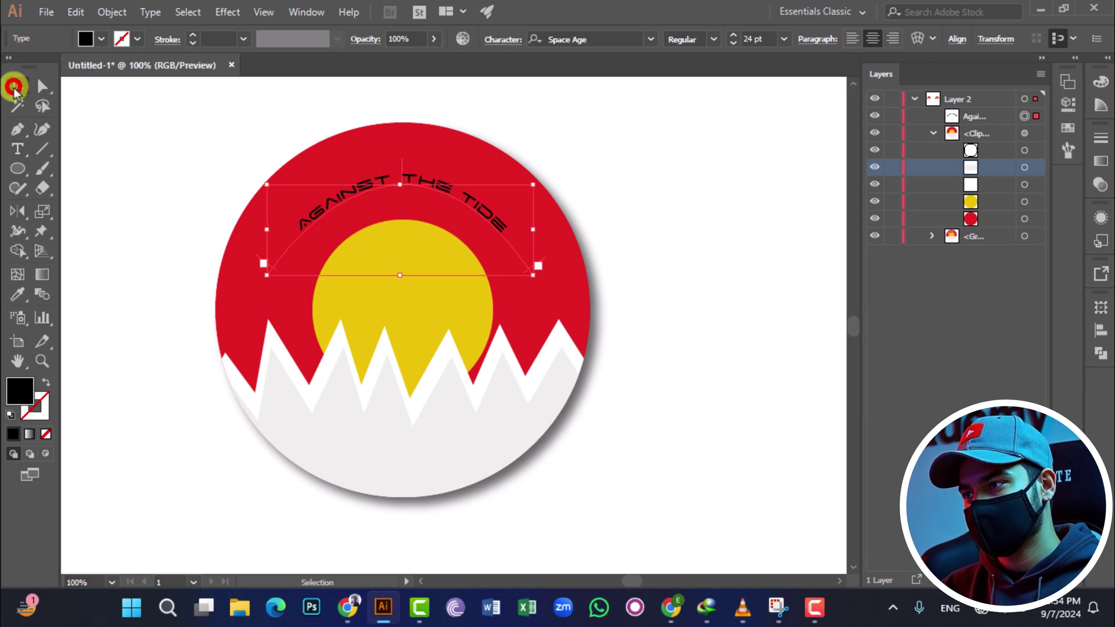
{"action": "left_click_drag", "start_coordinate": [536, 273], "coordinate": [562, 301]}
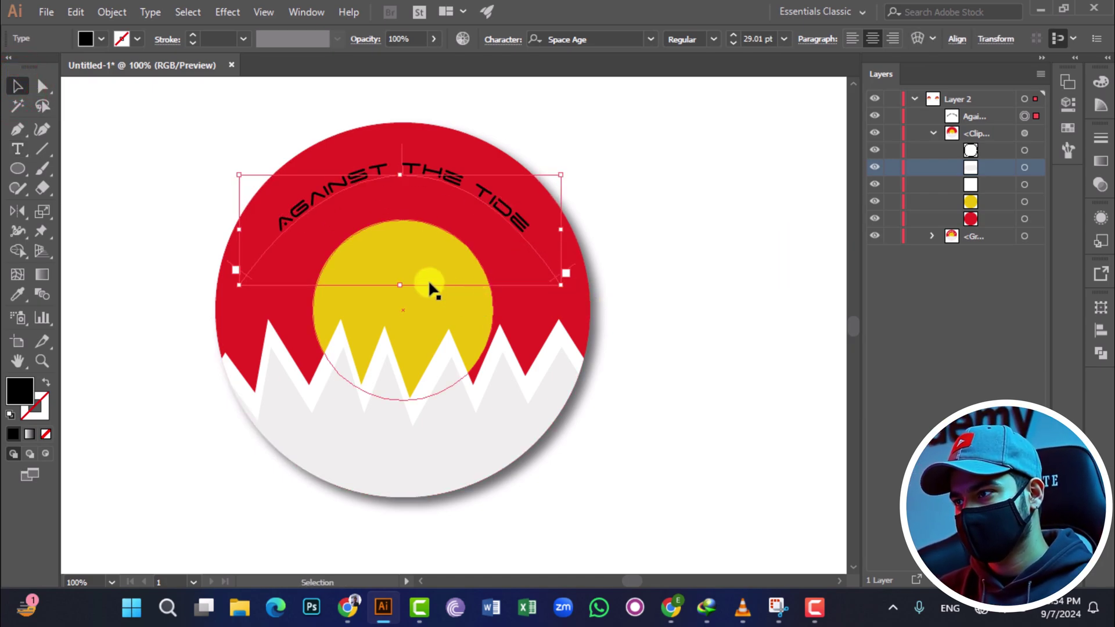
{"action": "left_click_drag", "start_coordinate": [454, 177], "coordinate": [457, 183]}
{"action": "left_click", "coordinate": [648, 197]}
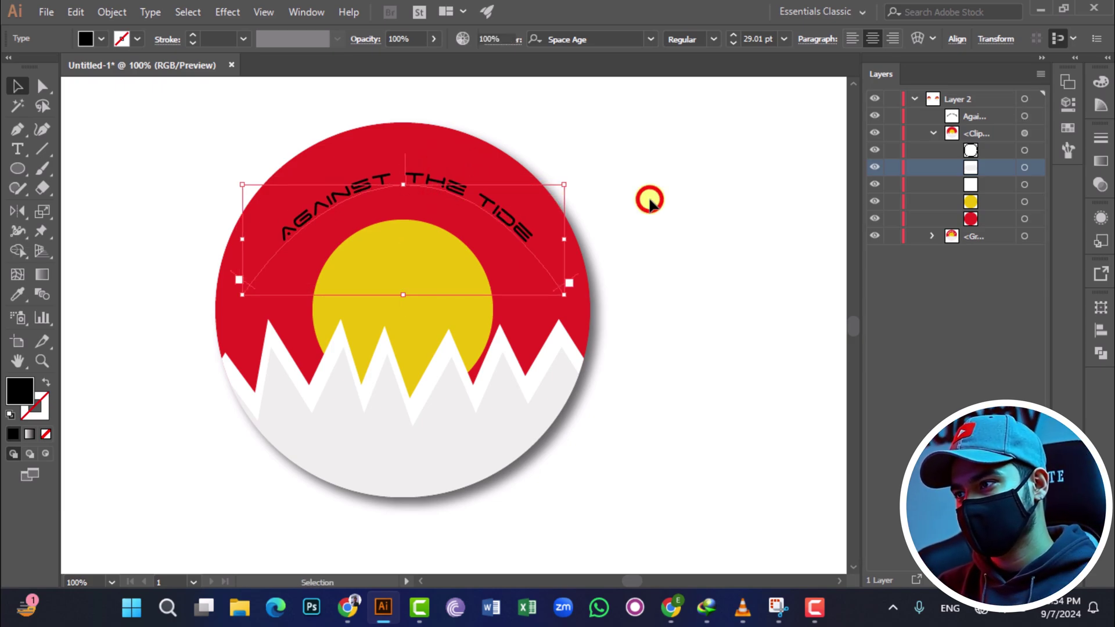
{"action": "left_click", "coordinate": [408, 183]}
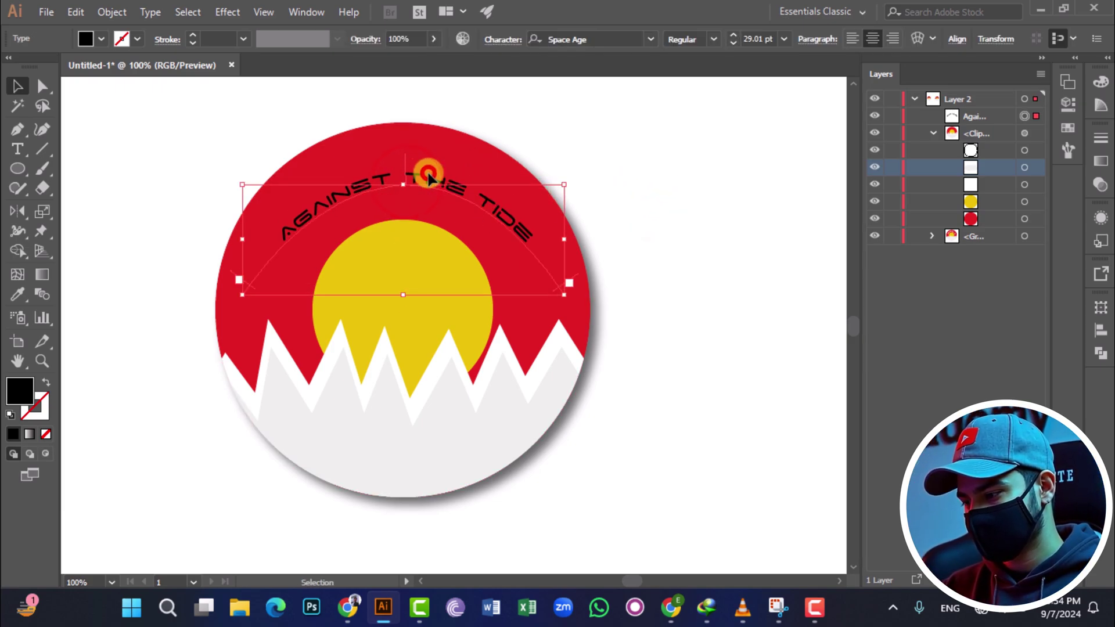
{"action": "left_click", "coordinate": [650, 174]}
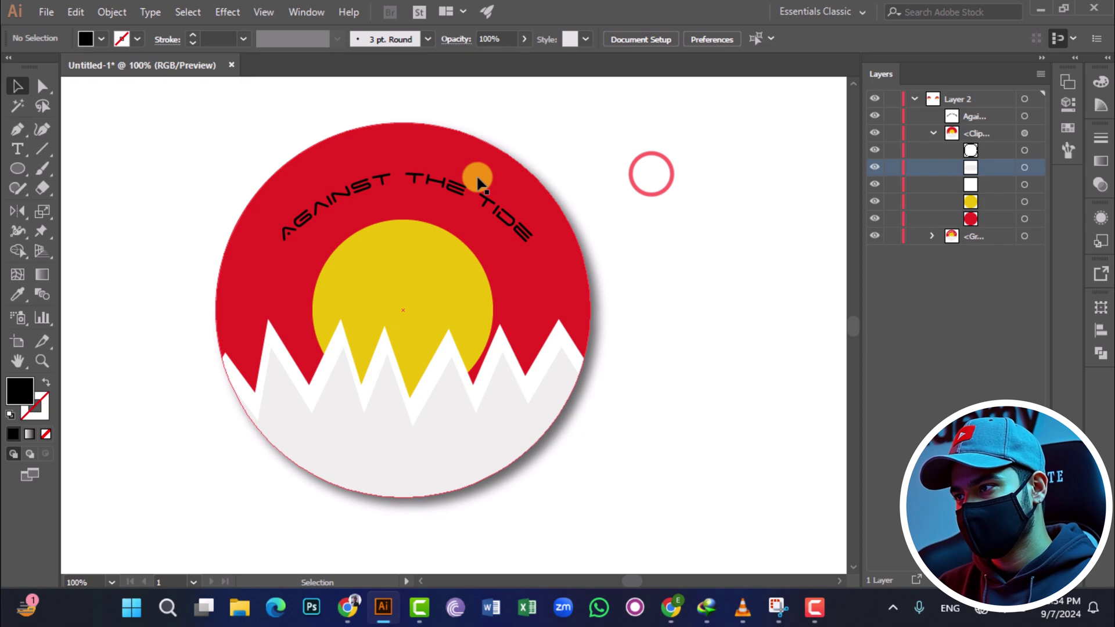
Step: Change the fill colour of the curved "AGAINST THE TIDE" text to white (ffffff) and deselect it
{"action": "left_click", "coordinate": [441, 178]}
{"action": "double_click", "coordinate": [19, 390]}
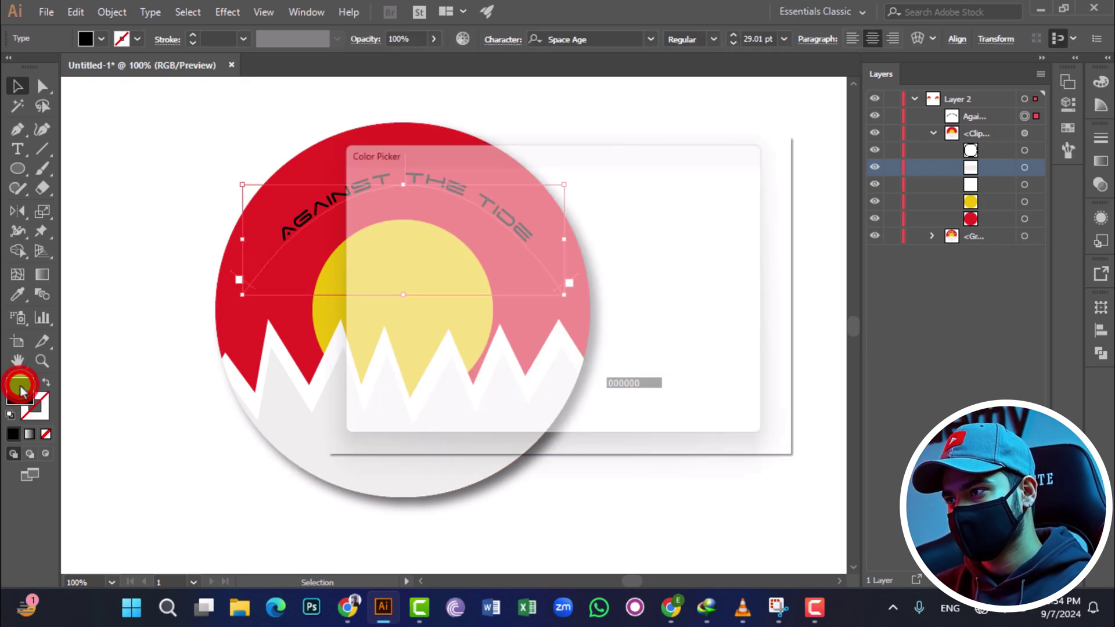
{"action": "left_click_drag", "start_coordinate": [368, 228], "coordinate": [324, 182]}
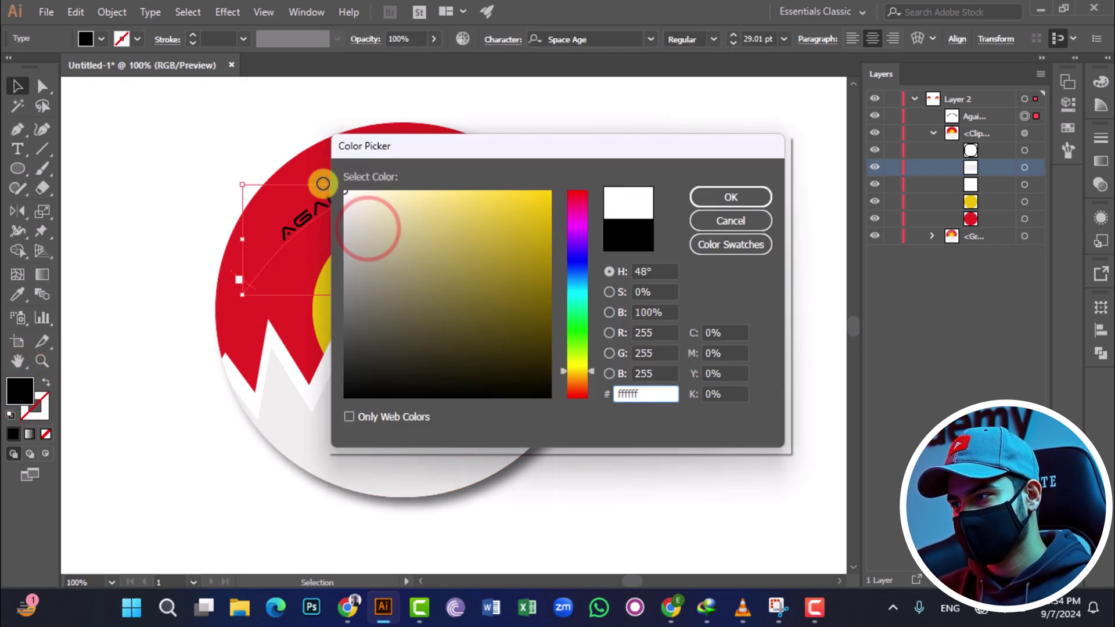
{"action": "left_click", "coordinate": [712, 194]}
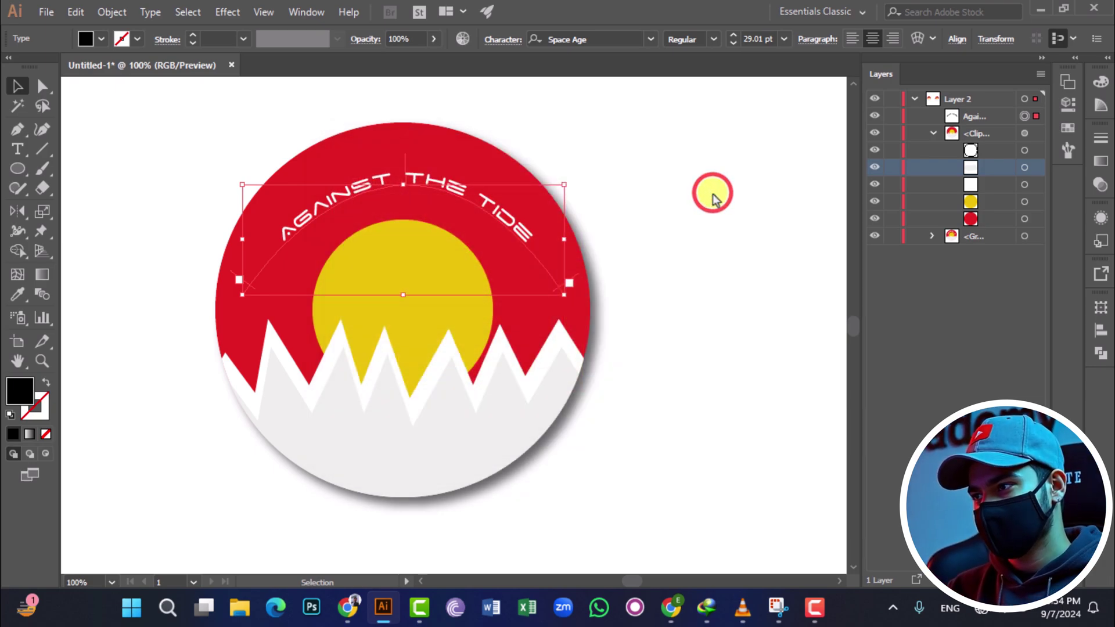
{"action": "left_click", "coordinate": [713, 193]}
{"action": "scroll", "coordinate": [712, 191], "scroll_direction": "down", "scroll_amount": 4}
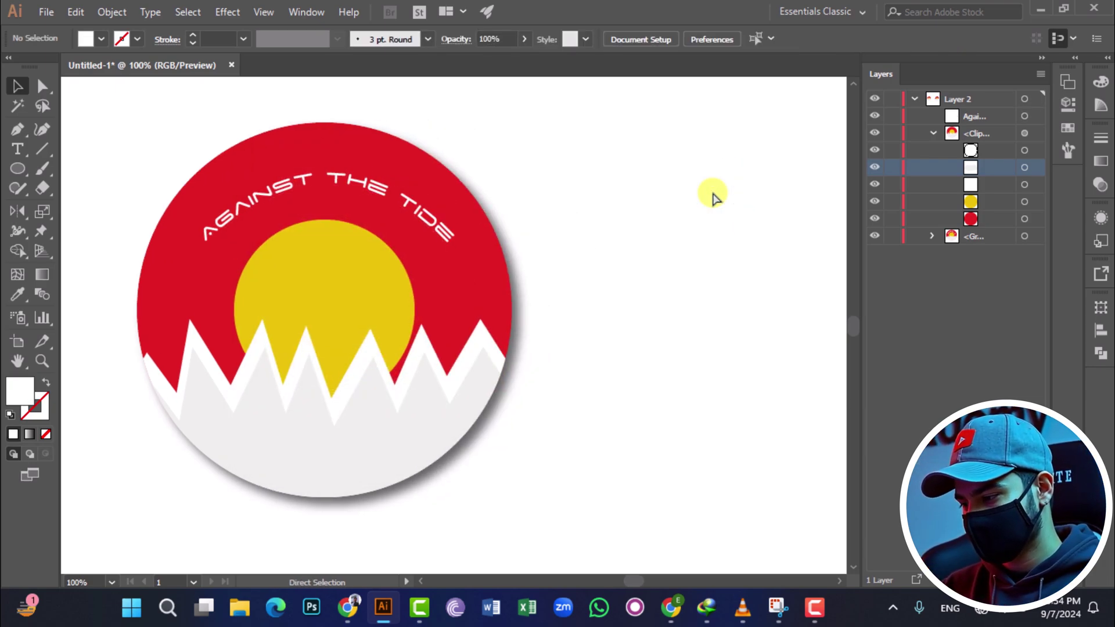
{"action": "scroll", "coordinate": [733, 241], "scroll_direction": "right", "scroll_amount": 3}
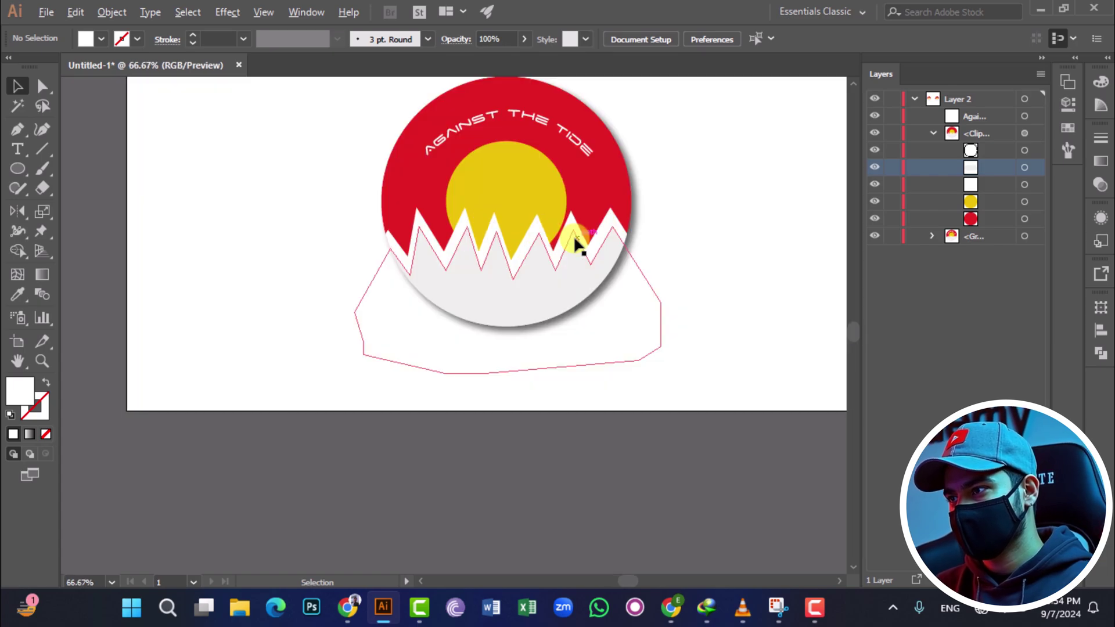
{"action": "scroll", "coordinate": [575, 239], "scroll_direction": "up", "scroll_amount": 3}
{"action": "scroll", "coordinate": [494, 270], "scroll_direction": "up", "scroll_amount": 1}
{"action": "scroll", "coordinate": [674, 257], "scroll_direction": "up", "scroll_amount": 2}
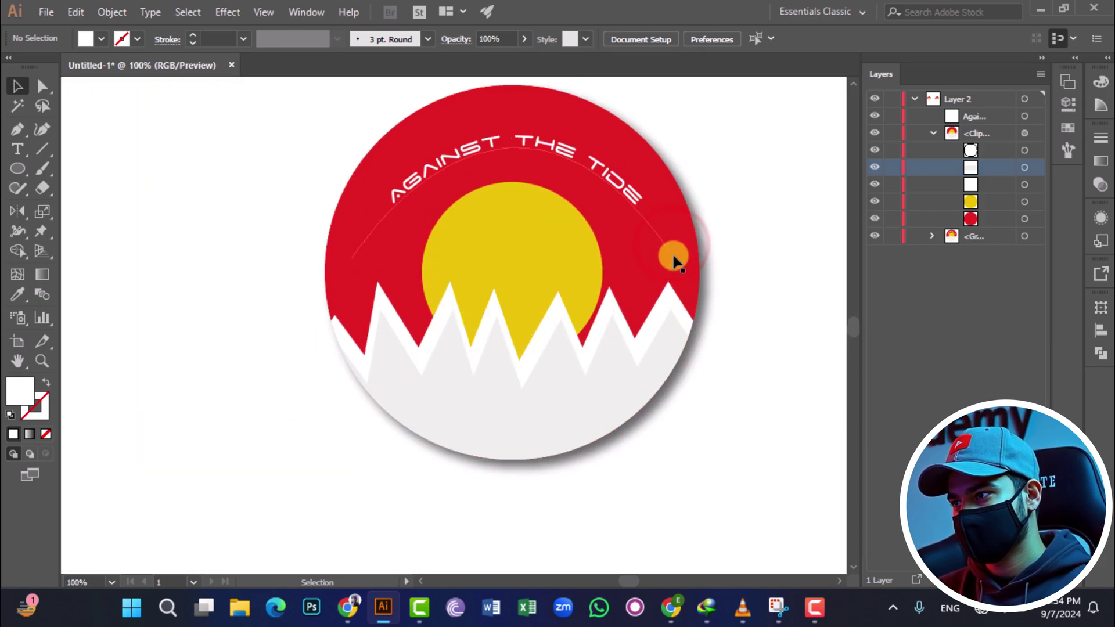